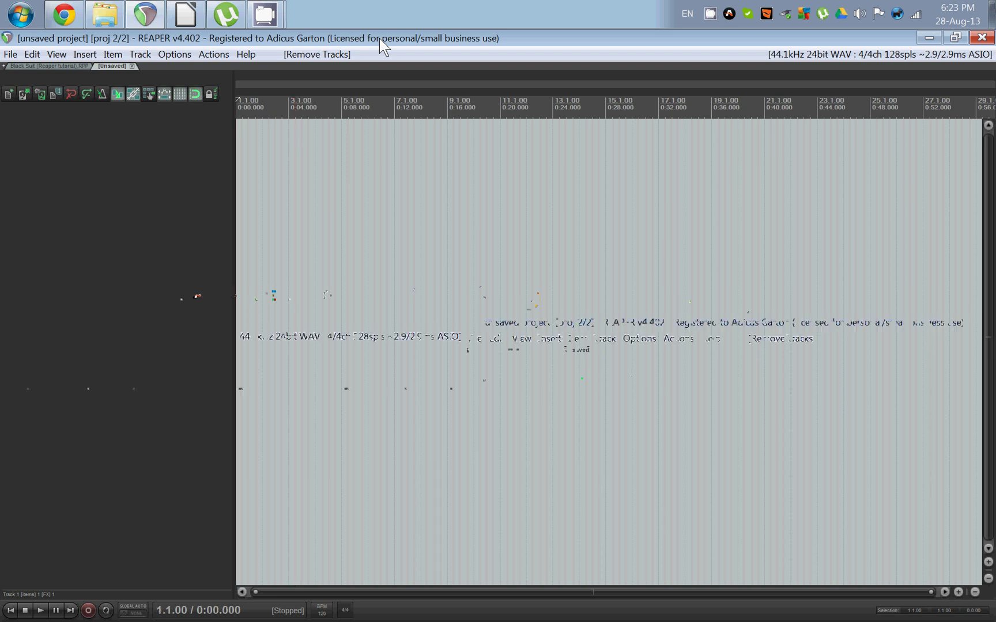
- In the Black Suit demo song, look over the Guitar, Bass Guitar, Drums, Vocals and Black Suit tracks
{"action": "key", "text": "Home"}
{"action": "left_click", "coordinate": [39, 65]}
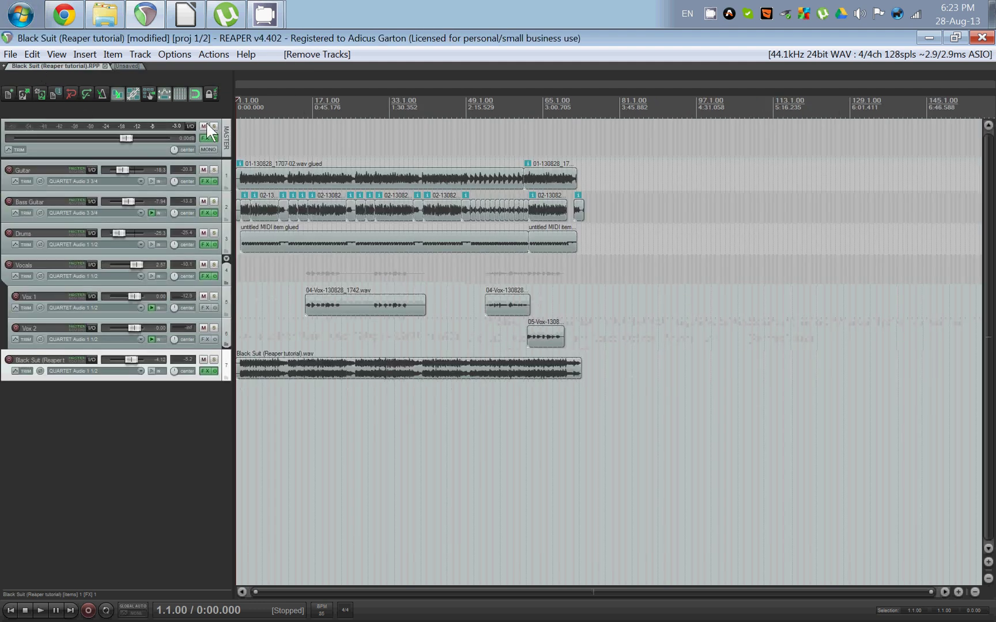
{"action": "left_click", "coordinate": [119, 162]}
{"action": "left_click", "coordinate": [97, 192]}
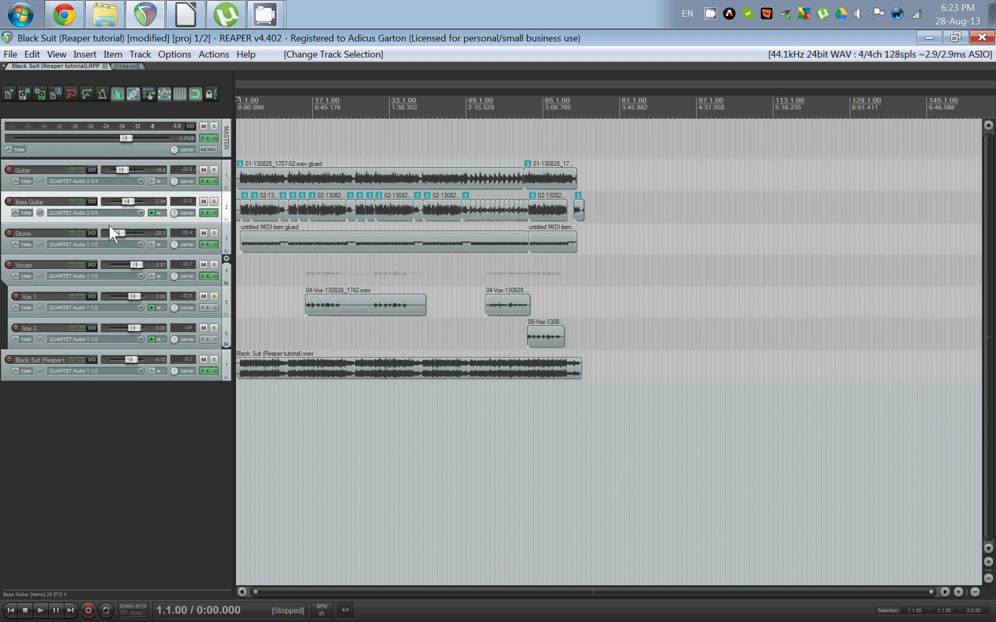
{"action": "left_click", "coordinate": [109, 224]}
{"action": "left_click", "coordinate": [110, 258]}
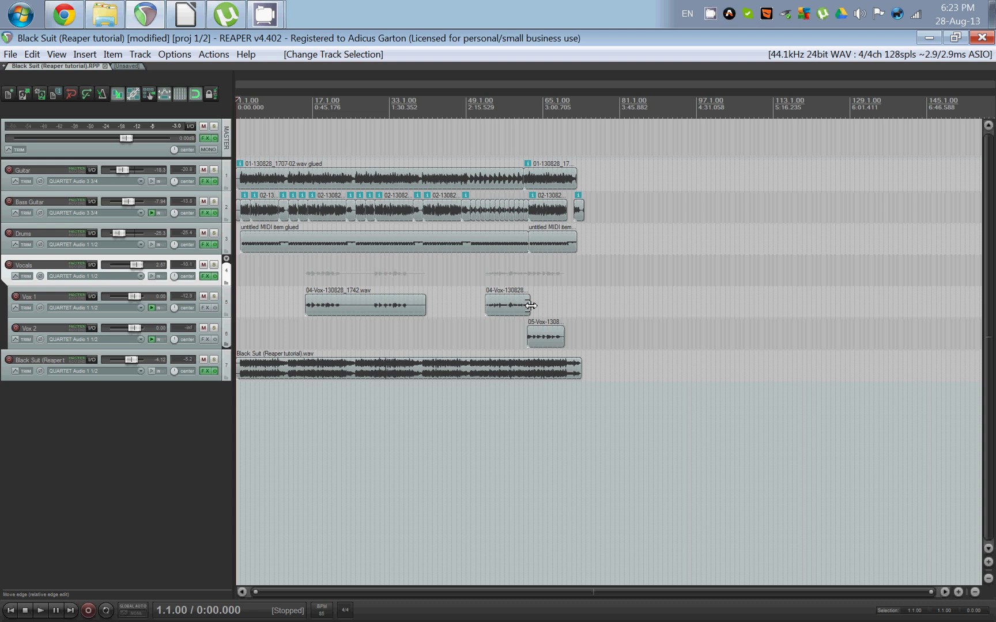
{"action": "left_click", "coordinate": [163, 358]}
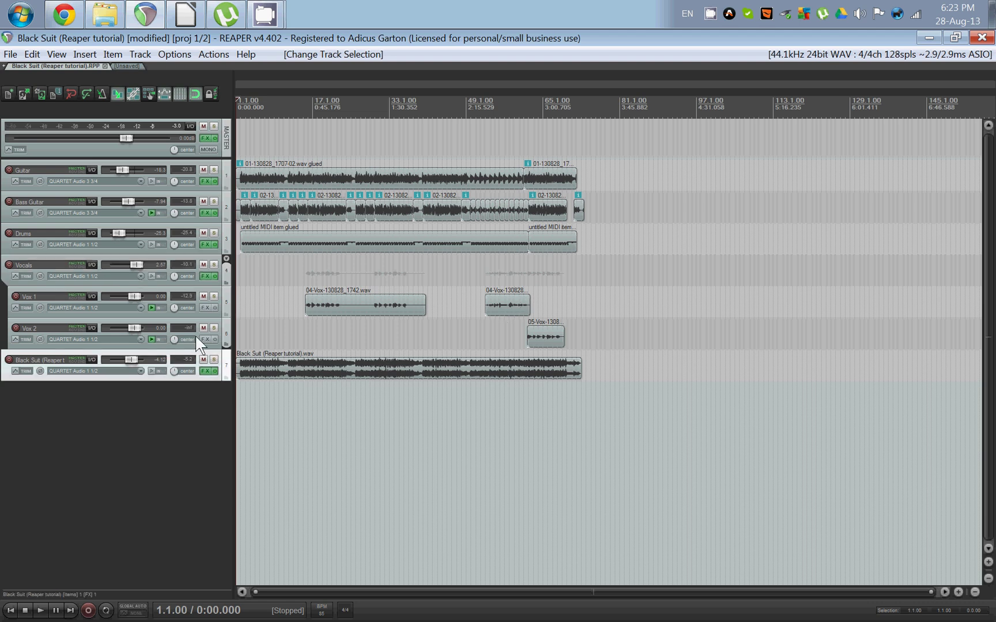
- Return to the empty unsaved project and enter 85 as its BPM
{"action": "left_click", "coordinate": [126, 65]}
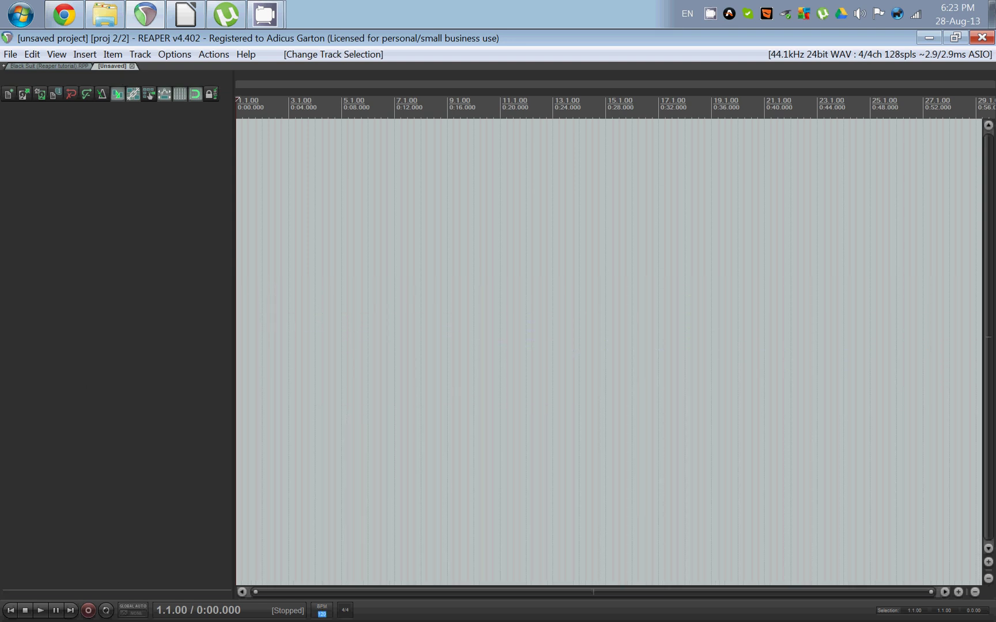
{"action": "type", "text": "85"}
{"action": "key", "text": "Return"}
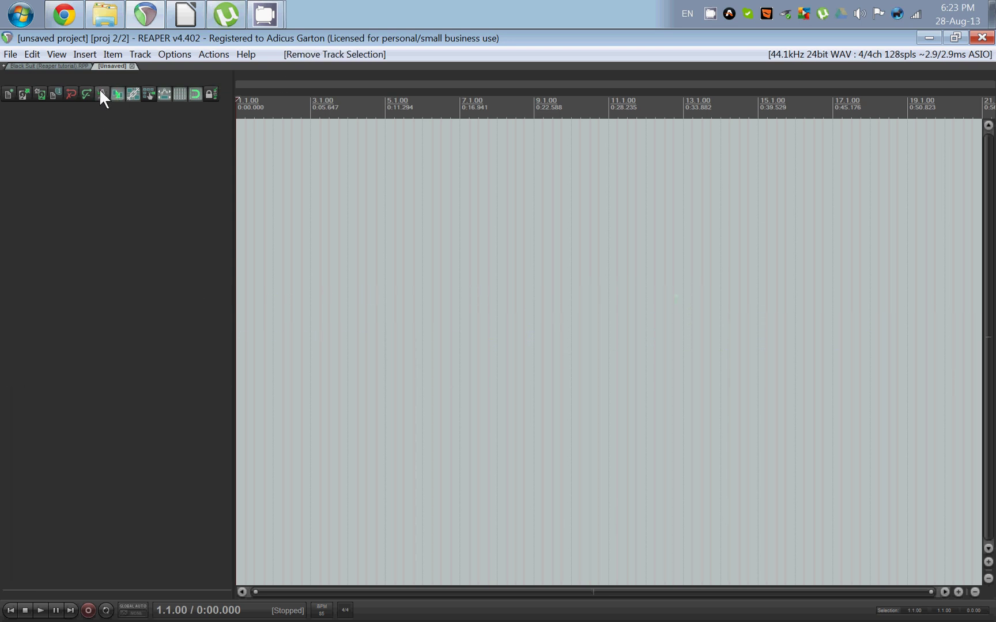
{"action": "right_click", "coordinate": [110, 155]}
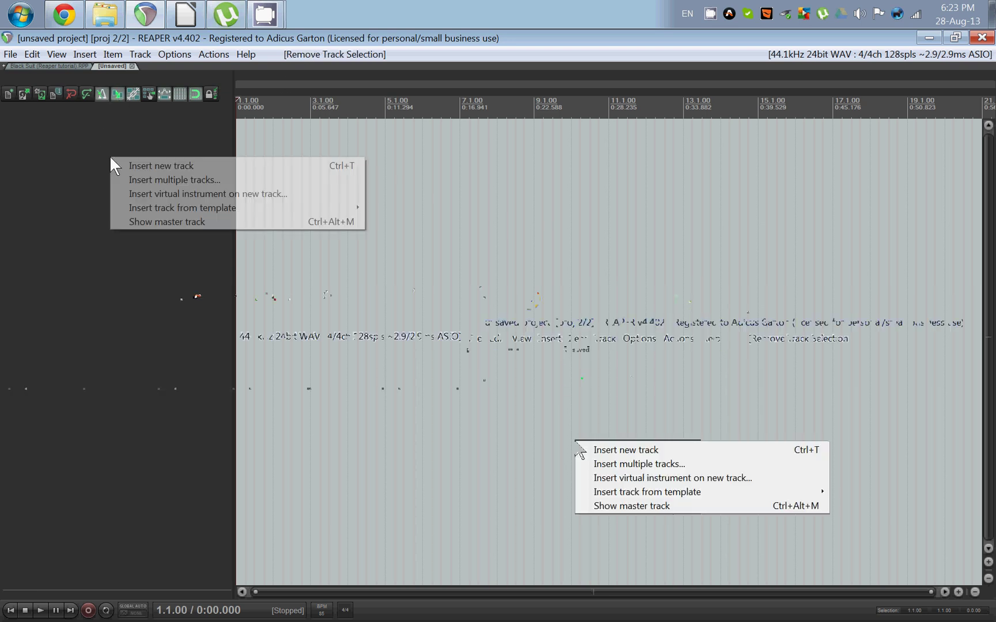
{"action": "left_click", "coordinate": [95, 145]}
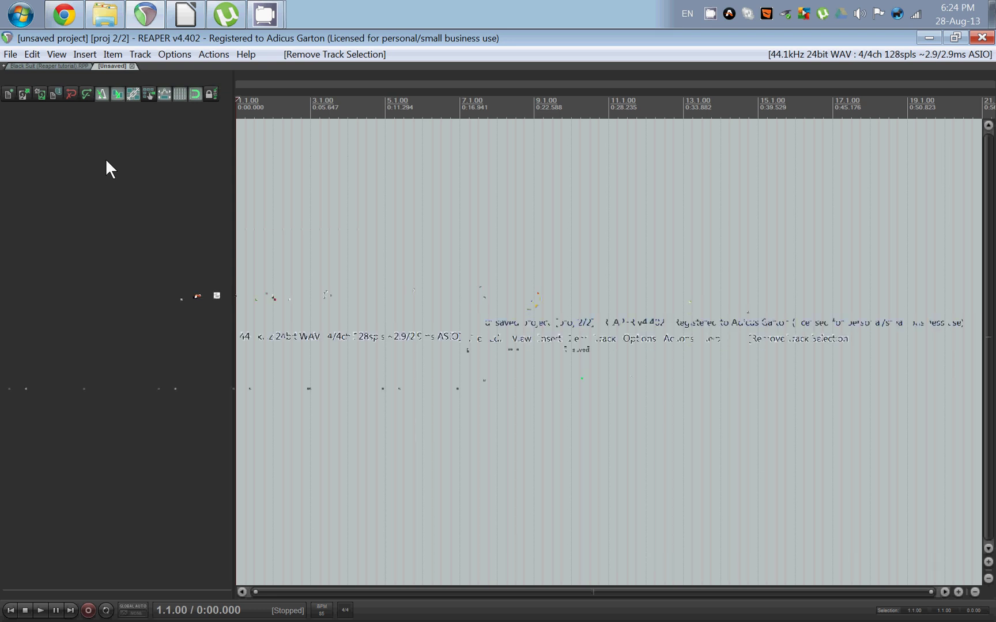
- Insert a track, record-arm it, enable monitoring, and set mono input QUARTET Audio 3 3/4
{"action": "right_click", "coordinate": [106, 159]}
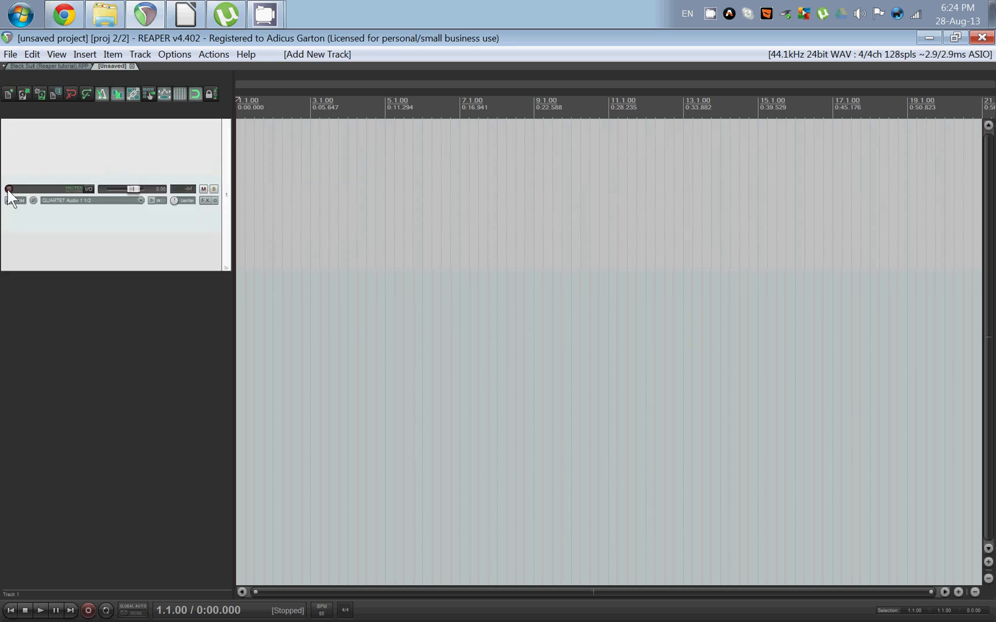
{"action": "left_click", "coordinate": [8, 189]}
{"action": "left_click", "coordinate": [152, 200]}
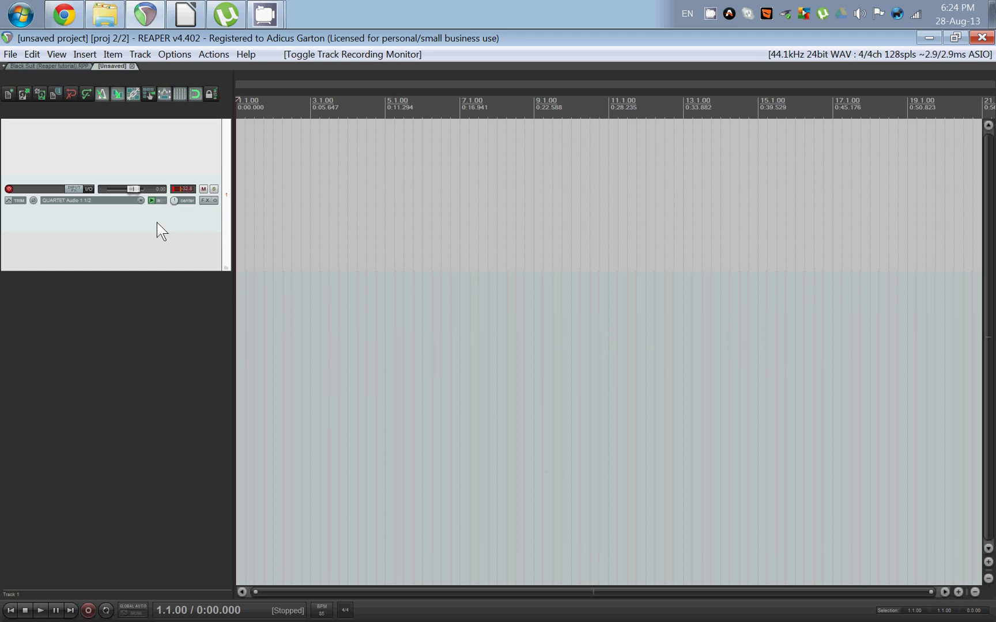
{"action": "left_click", "coordinate": [78, 200]}
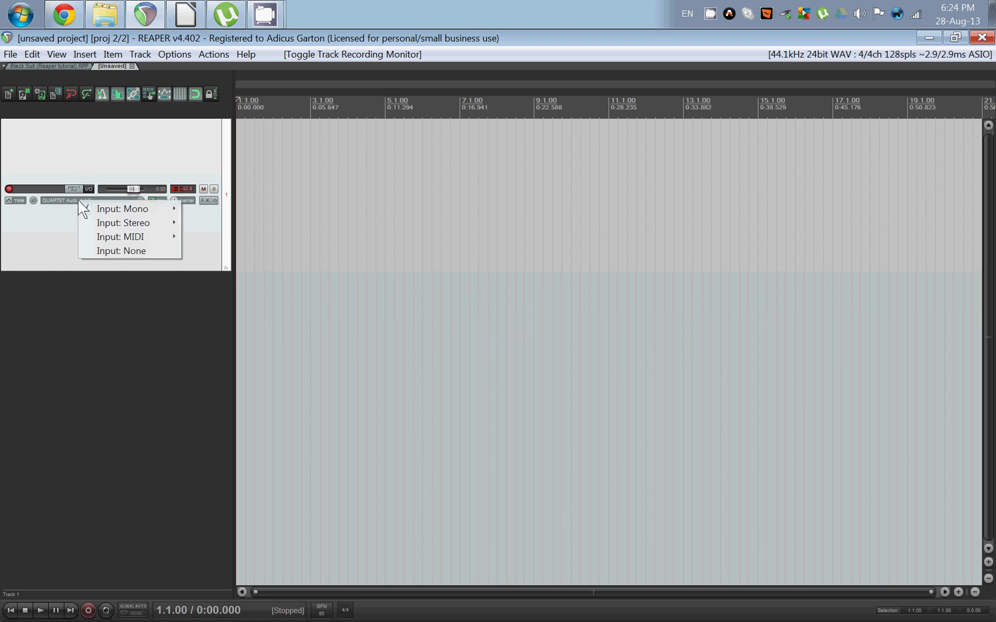
{"action": "mouse_move", "coordinate": [130, 209]}
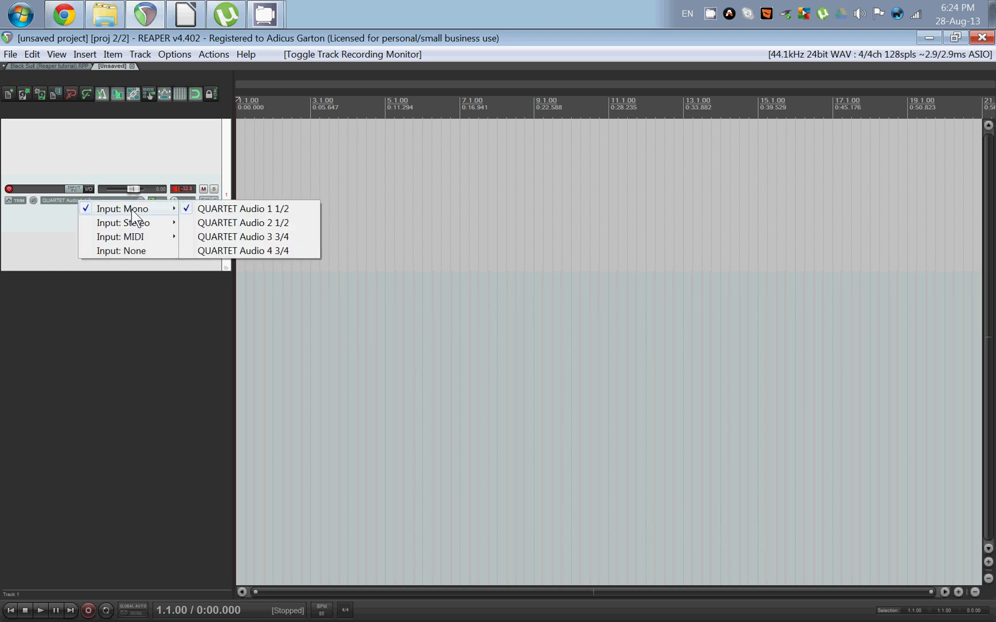
{"action": "left_click", "coordinate": [211, 238]}
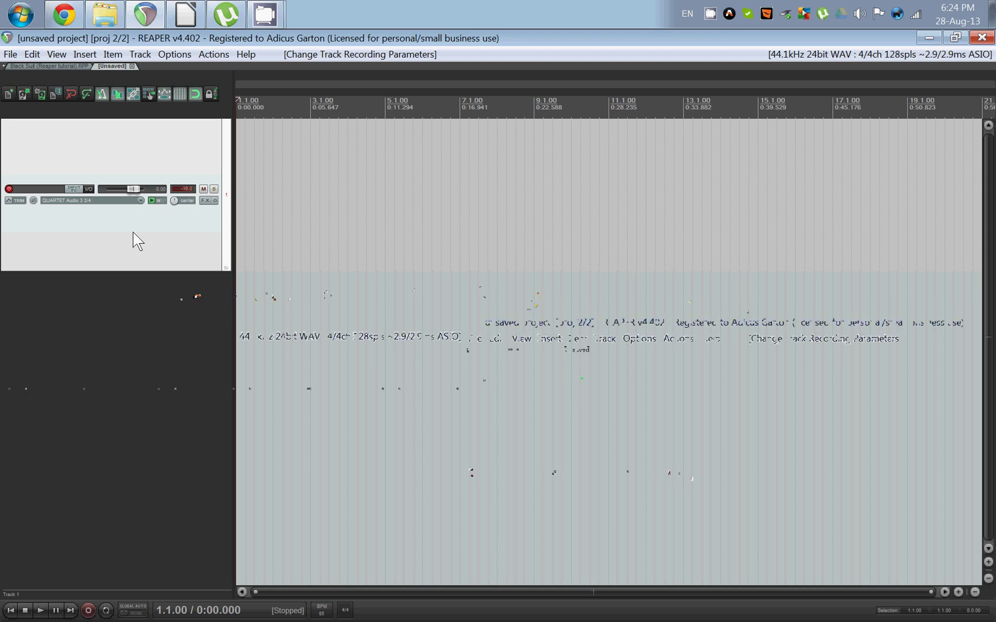
- From the project start, record about 11 seconds of guitar onto track 1
{"action": "left_click", "coordinate": [245, 172]}
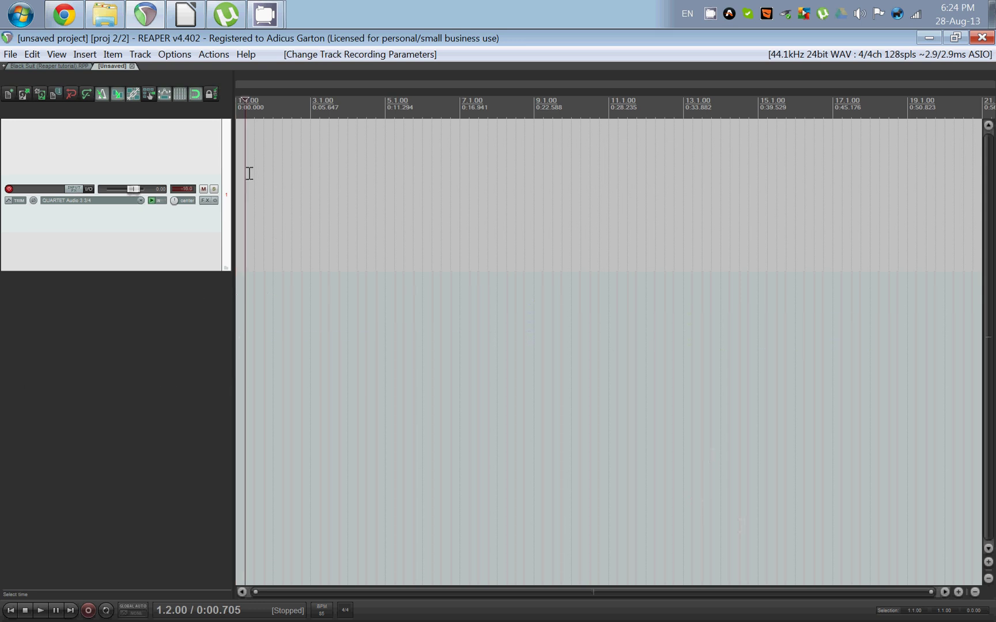
{"action": "key", "text": "Home"}
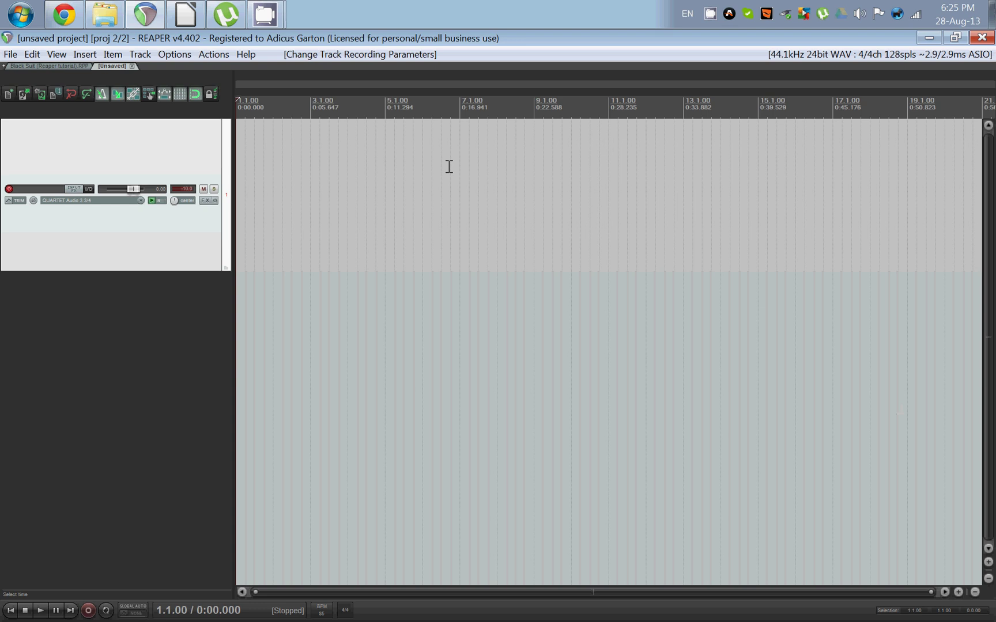
{"action": "scroll", "coordinate": [447, 167], "scroll_direction": "up", "scroll_amount": 4}
{"action": "scroll", "coordinate": [411, 191], "scroll_direction": "down", "scroll_amount": 2}
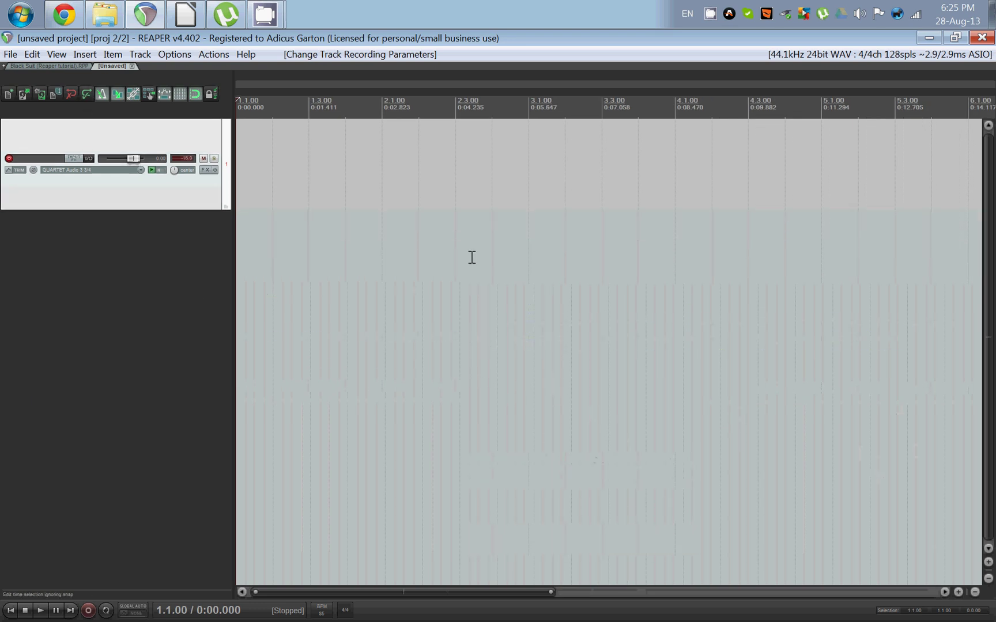
{"action": "key", "text": "ctrl+r"}
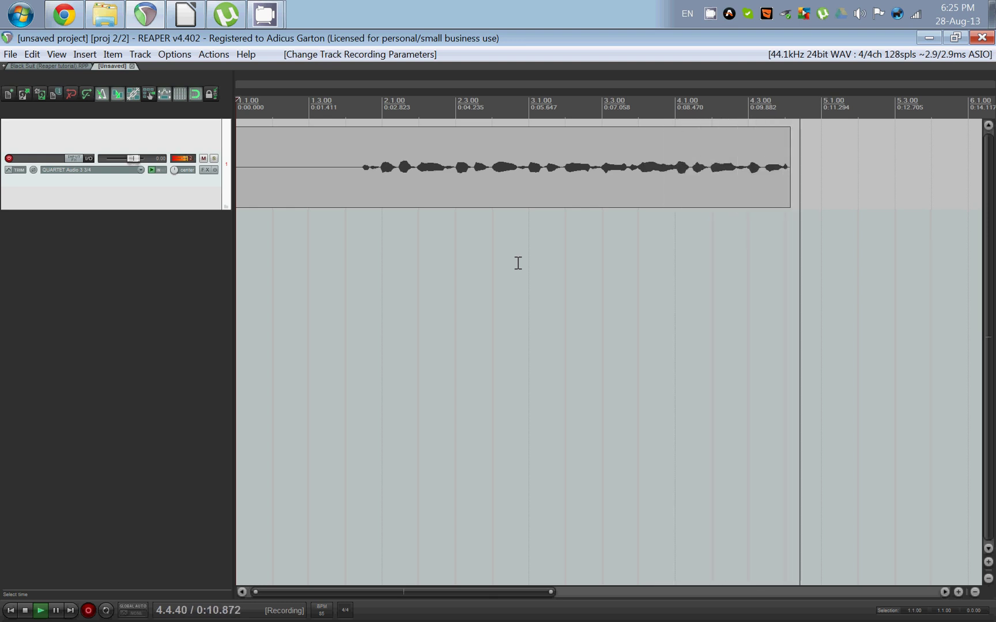
{"action": "key", "text": "space"}
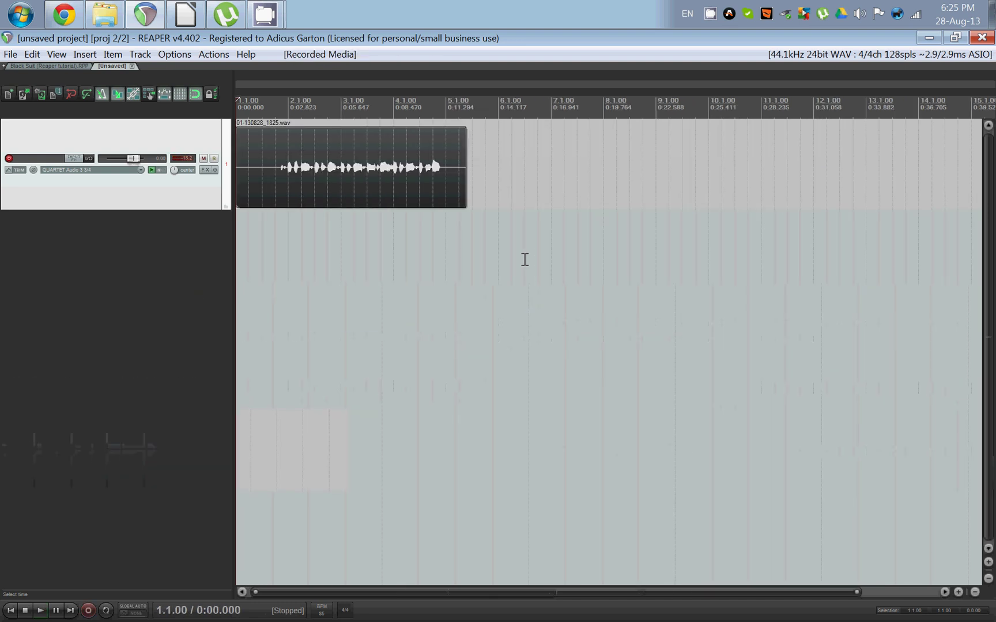
{"action": "left_click", "coordinate": [277, 249]}
{"action": "key", "text": "space"}
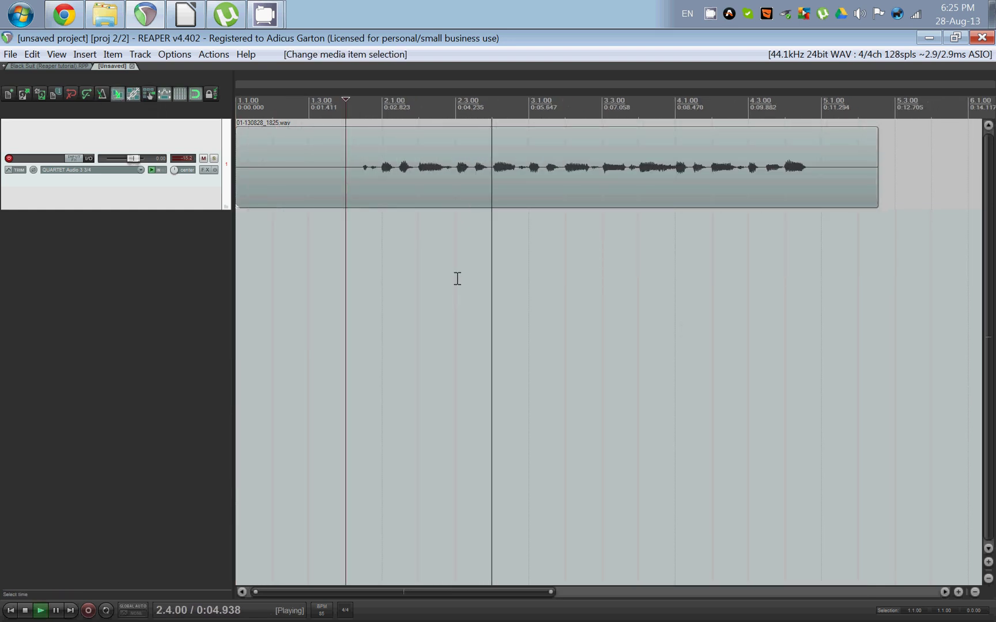
{"action": "scroll", "coordinate": [456, 278], "scroll_direction": "down", "scroll_amount": 2}
{"action": "key", "text": "space"}
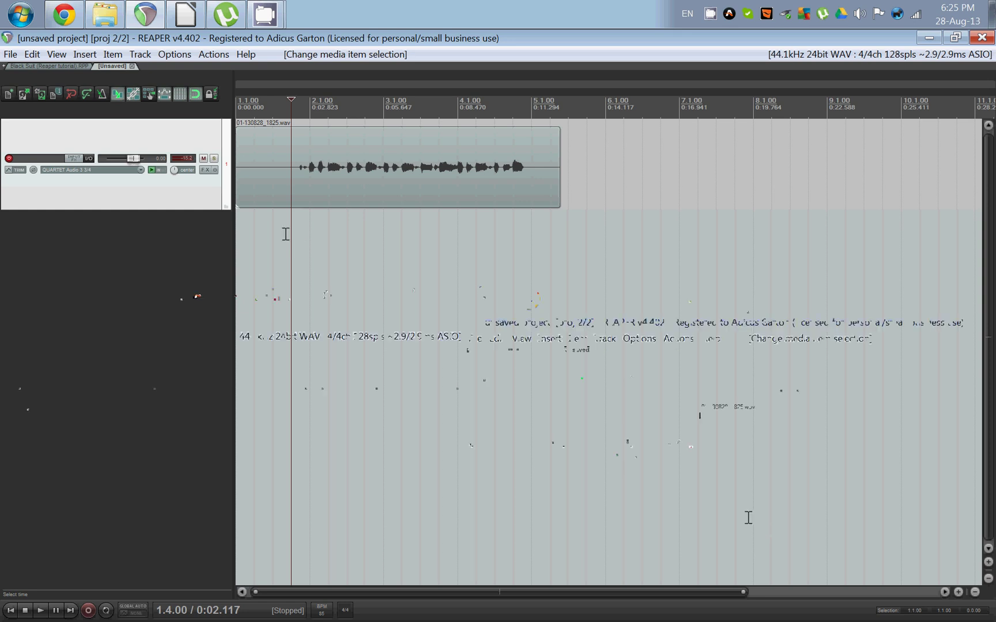
- Open Track 1's FX chain and browse the JS Guitar amp-model, chorus and distort-fuzz plugins
{"action": "left_click", "coordinate": [206, 170]}
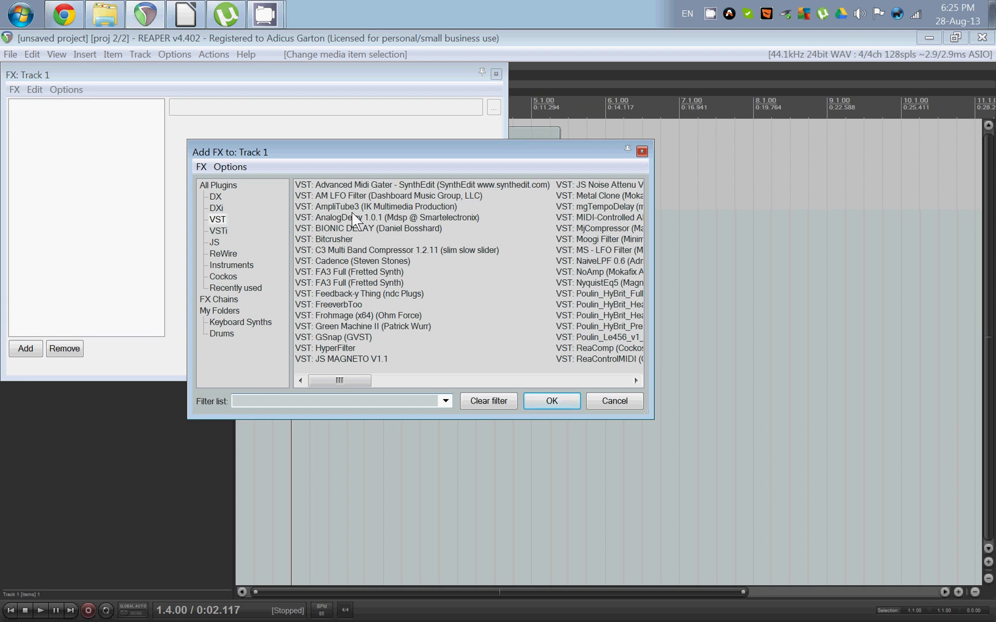
{"action": "left_click", "coordinate": [215, 243]}
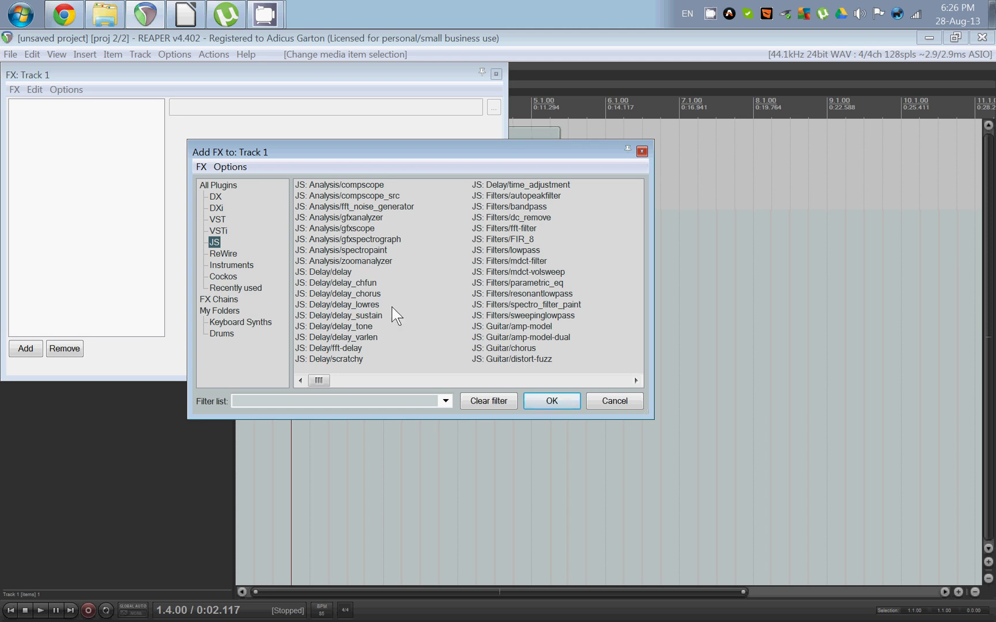
{"action": "left_click", "coordinate": [521, 326]}
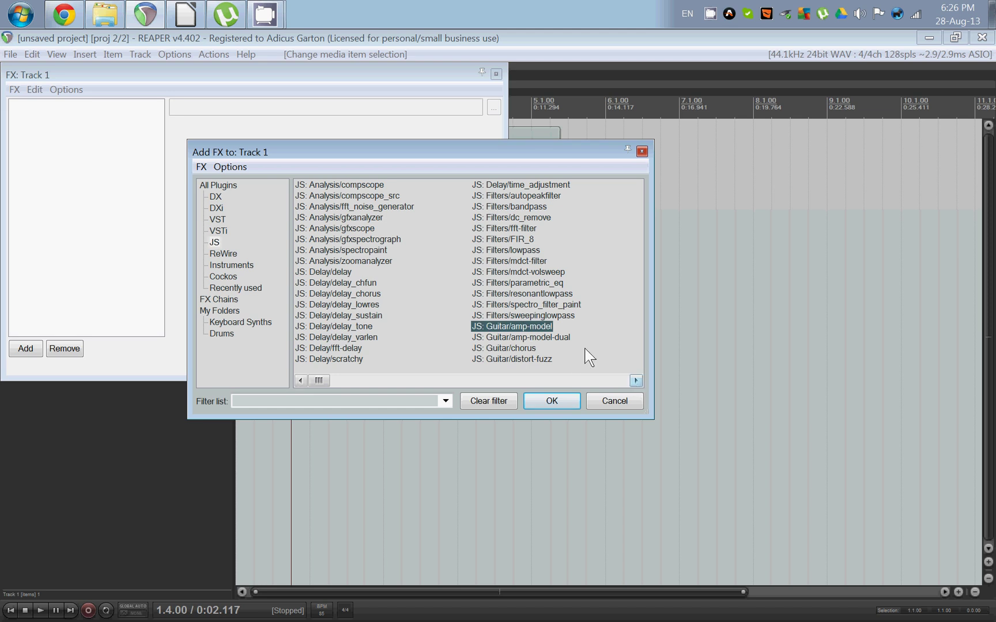
{"action": "left_click", "coordinate": [545, 337]}
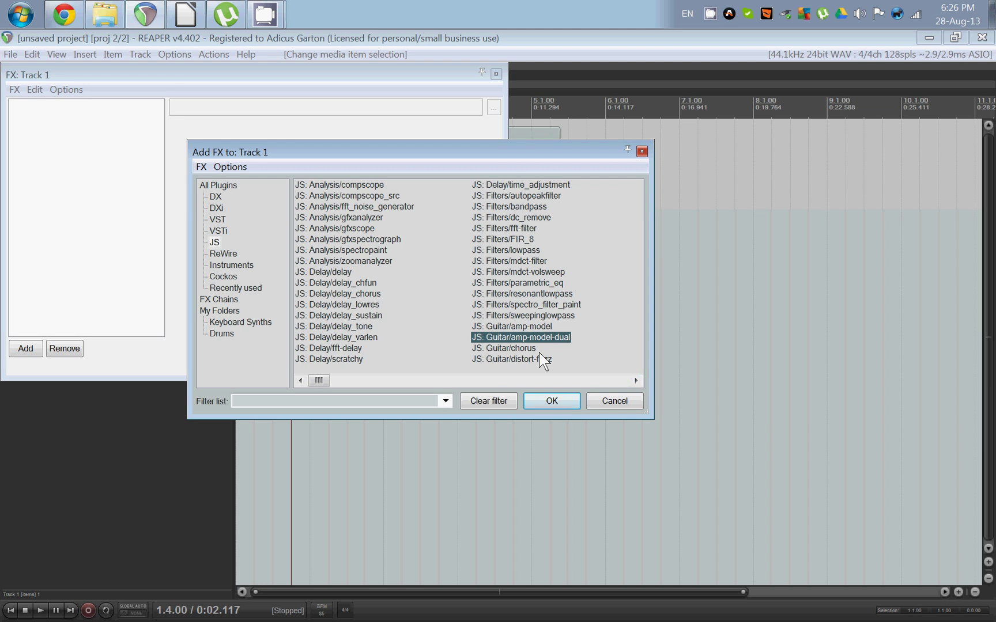
{"action": "left_click", "coordinate": [531, 348]}
{"action": "left_click", "coordinate": [548, 359]}
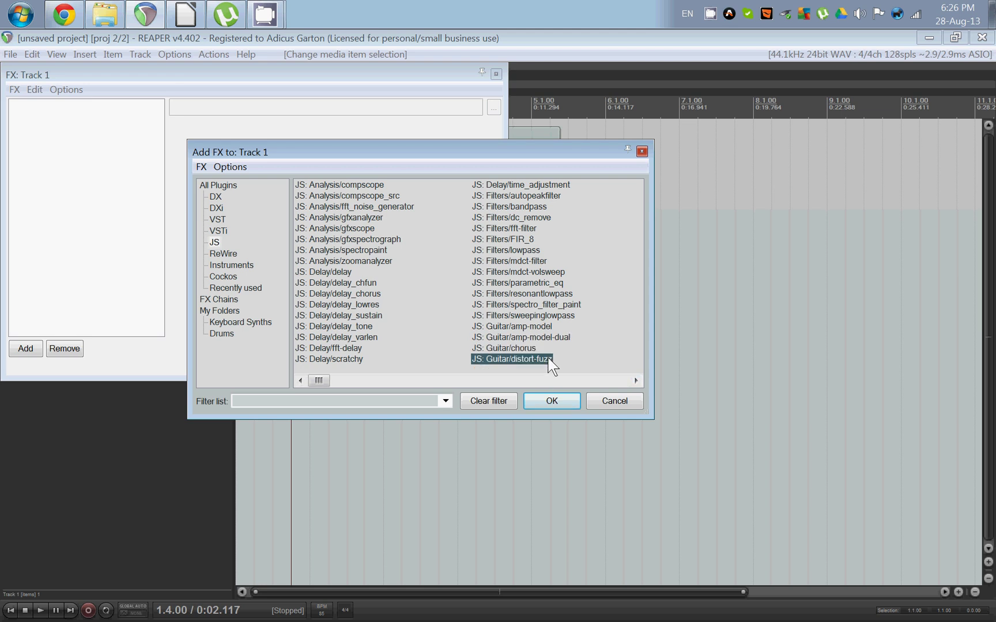
- Switch the plugin list to VST and select AmpliTube3
{"action": "left_click", "coordinate": [636, 380]}
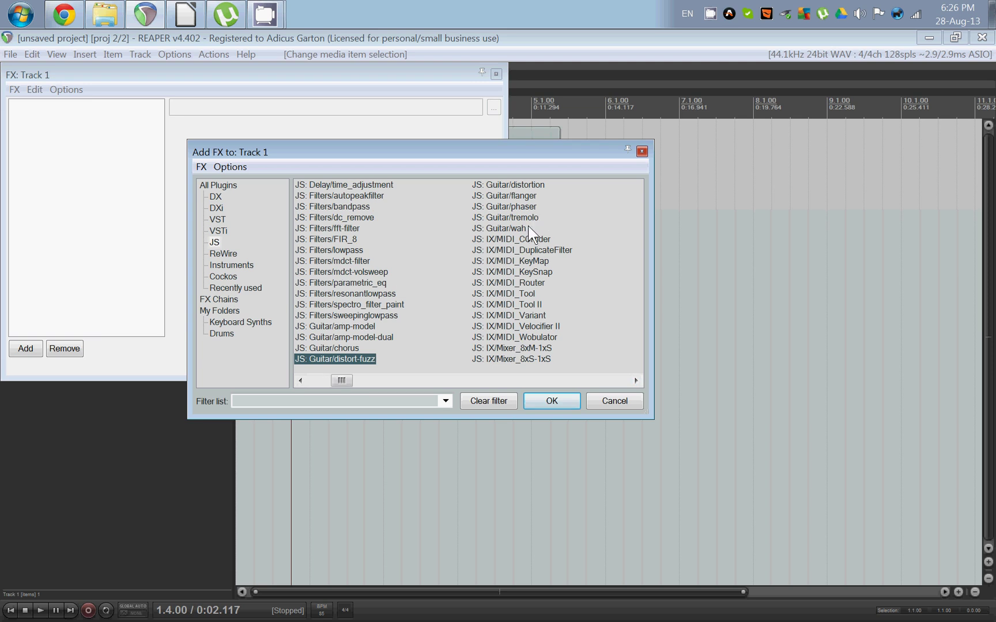
{"action": "left_click_drag", "start_coordinate": [350, 379], "coordinate": [327, 379]}
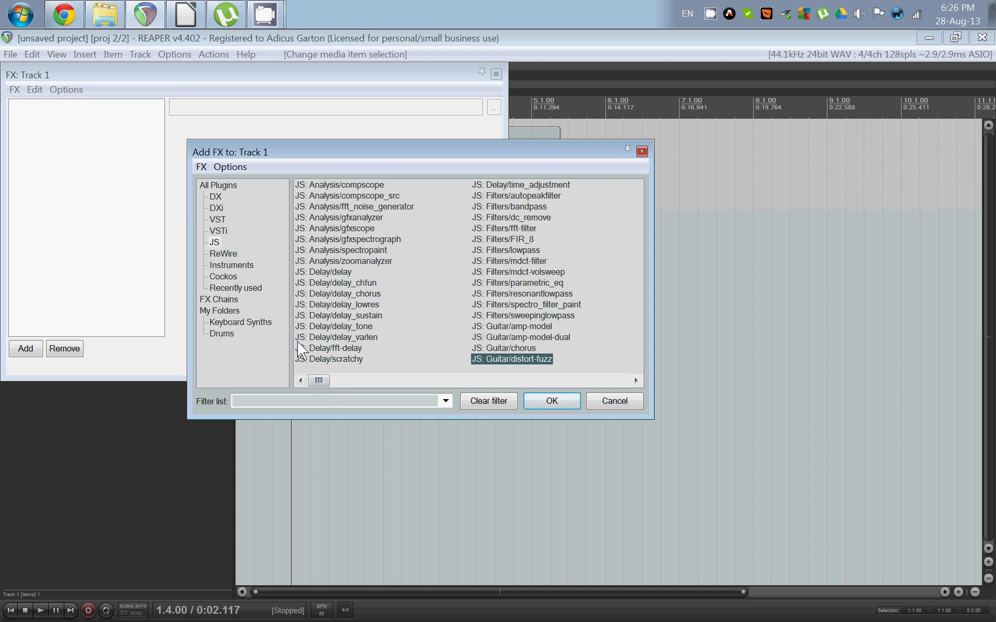
{"action": "left_click", "coordinate": [217, 219]}
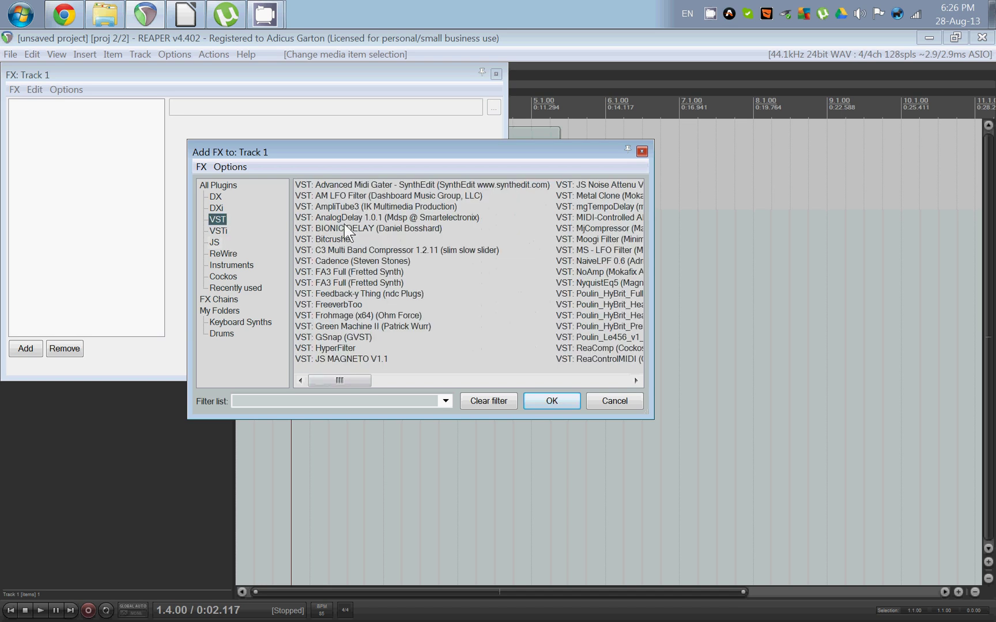
{"action": "left_click", "coordinate": [358, 208]}
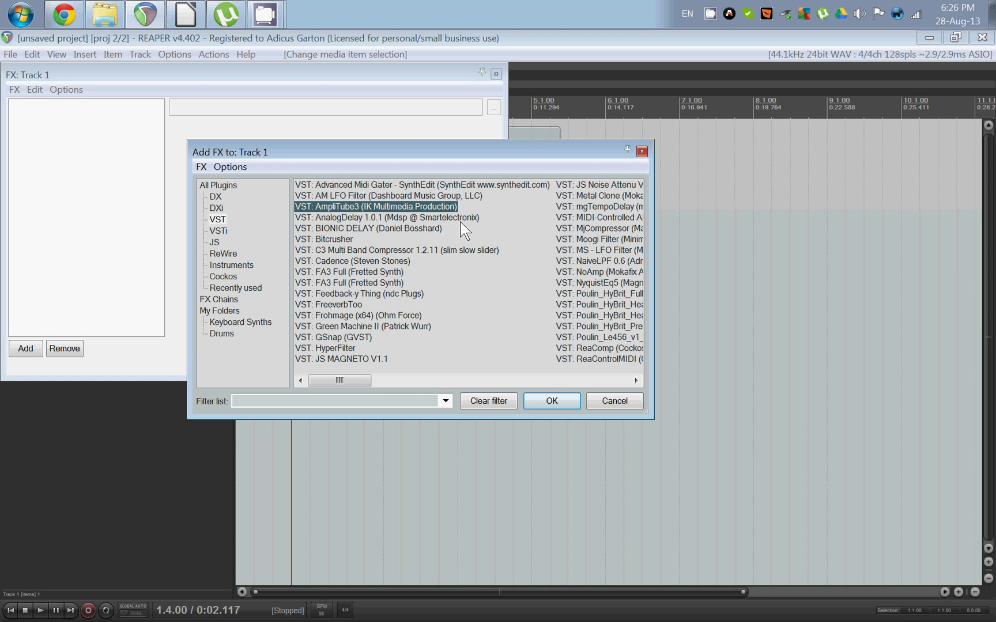
- Add AmpliTube3 to Track 1, glance at Stomp A's slot models, and return to Amp A
{"action": "double_click", "coordinate": [362, 209]}
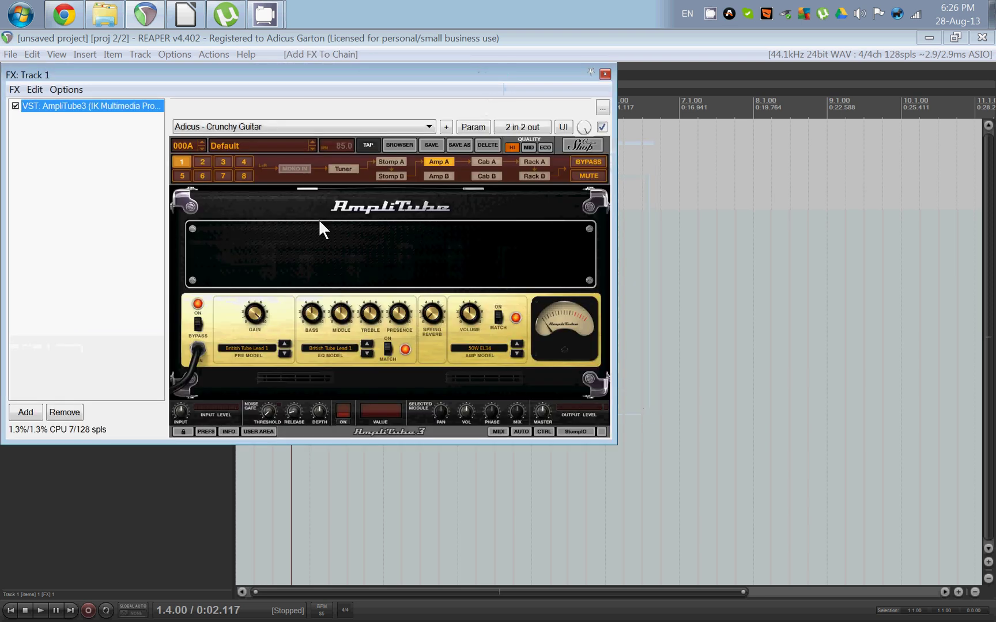
{"action": "left_click", "coordinate": [393, 162]}
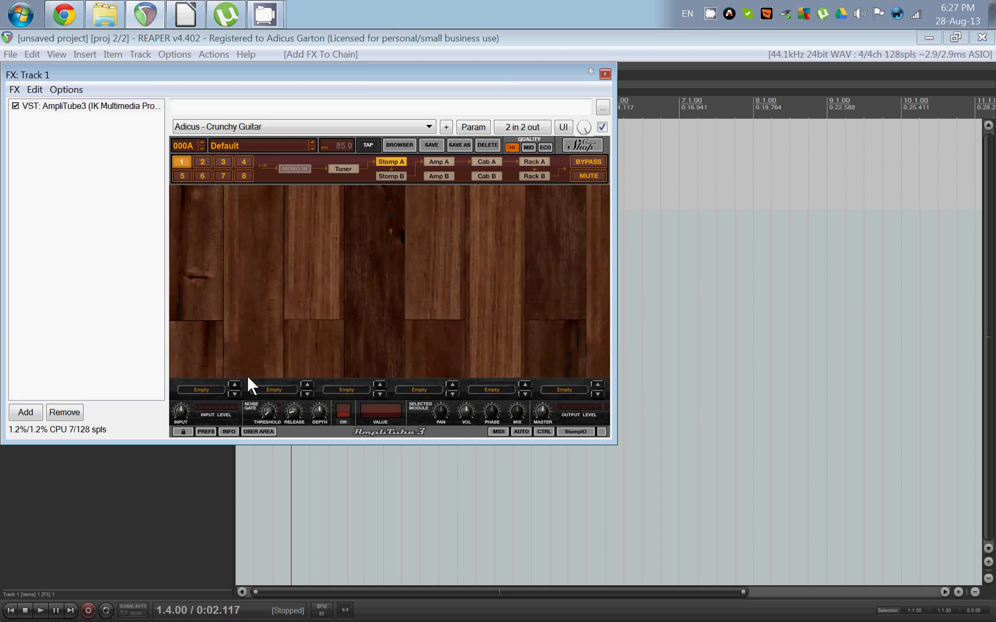
{"action": "left_click", "coordinate": [215, 390]}
{"action": "mouse_move", "coordinate": [234, 357]}
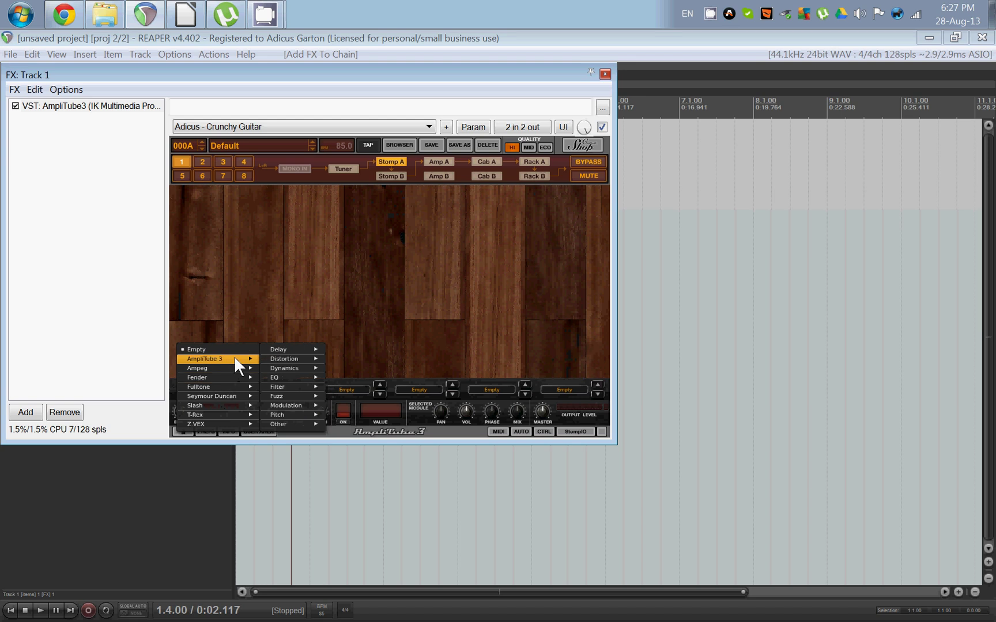
{"action": "mouse_move", "coordinate": [277, 358]}
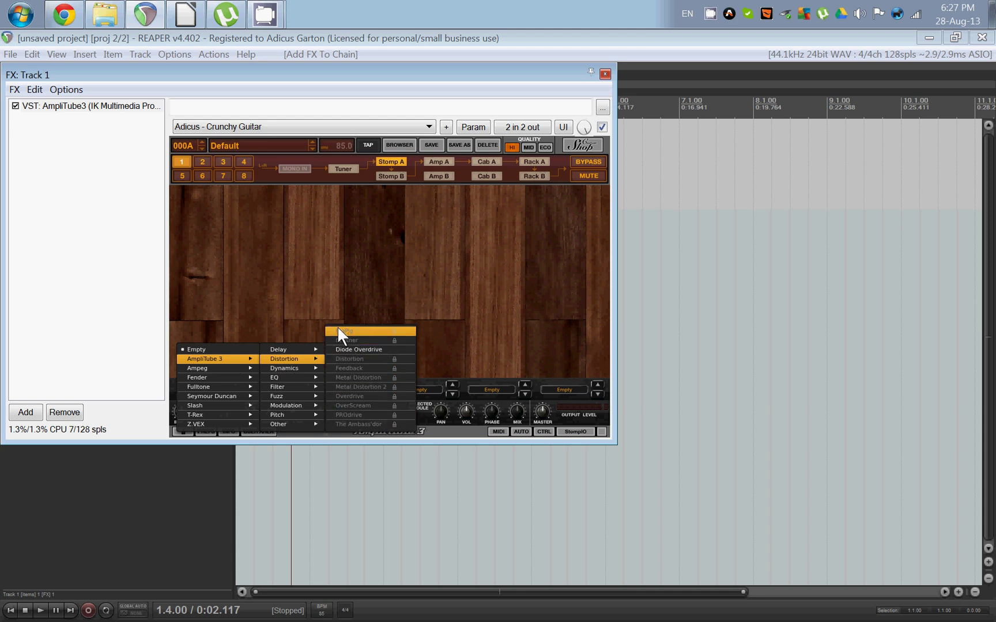
{"action": "left_click", "coordinate": [331, 274]}
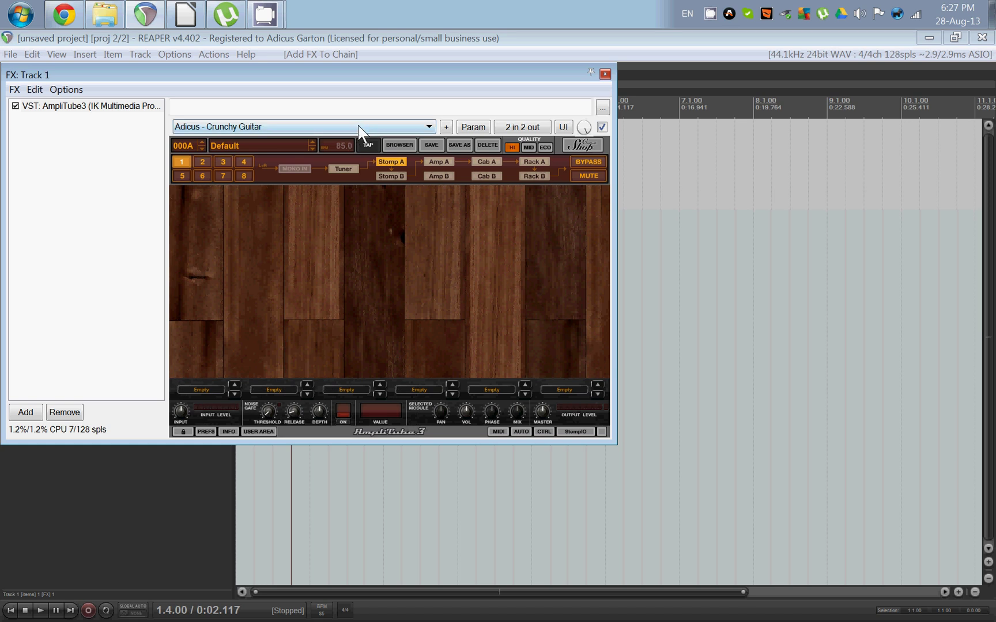
{"action": "left_click", "coordinate": [446, 159]}
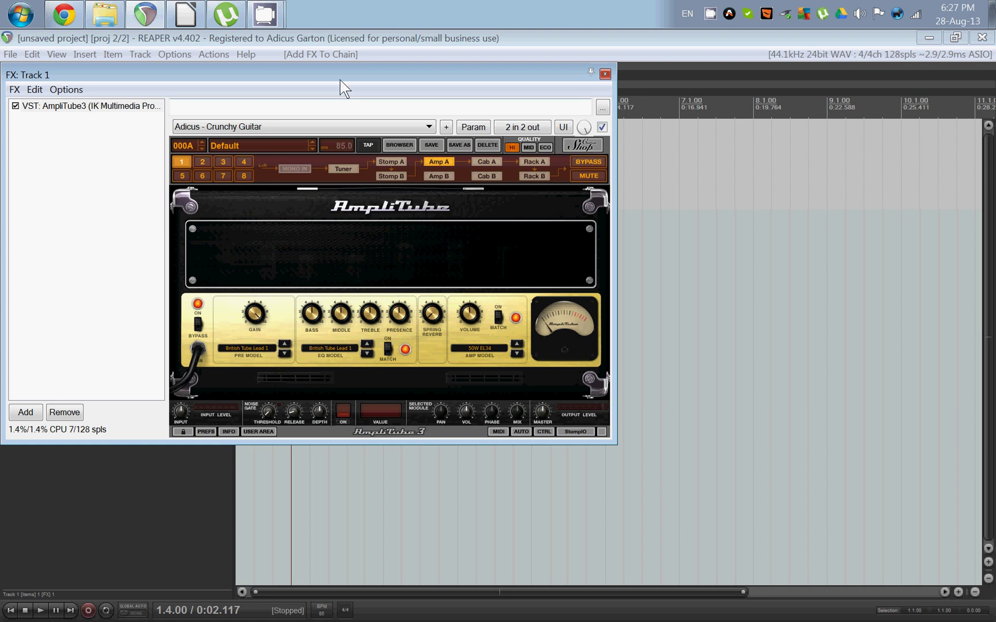
- Play from bar 2, auditioning American Tube Clean 1 and 2 and Solid State Bass Preamp models
{"action": "left_click_drag", "start_coordinate": [344, 74], "coordinate": [451, 266]}
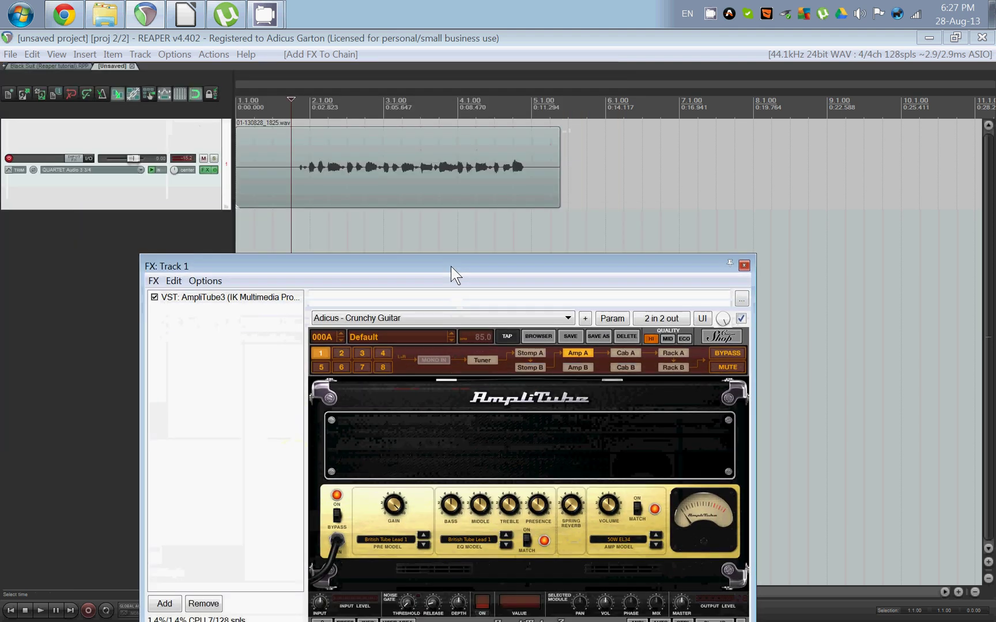
{"action": "scroll", "coordinate": [329, 119], "scroll_direction": "up", "scroll_amount": 2}
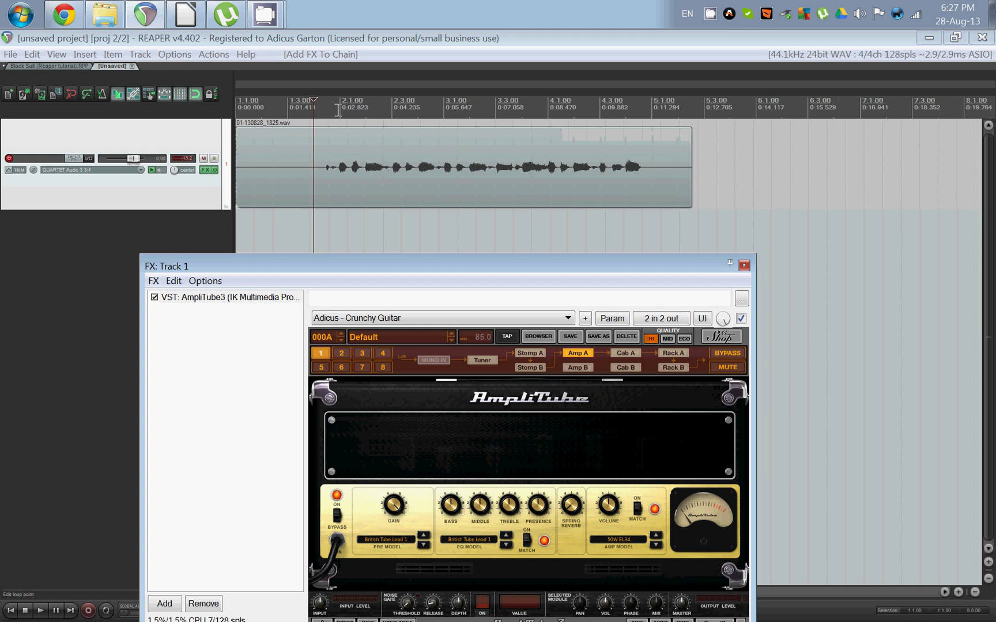
{"action": "left_click", "coordinate": [340, 104]}
{"action": "key", "text": "space"}
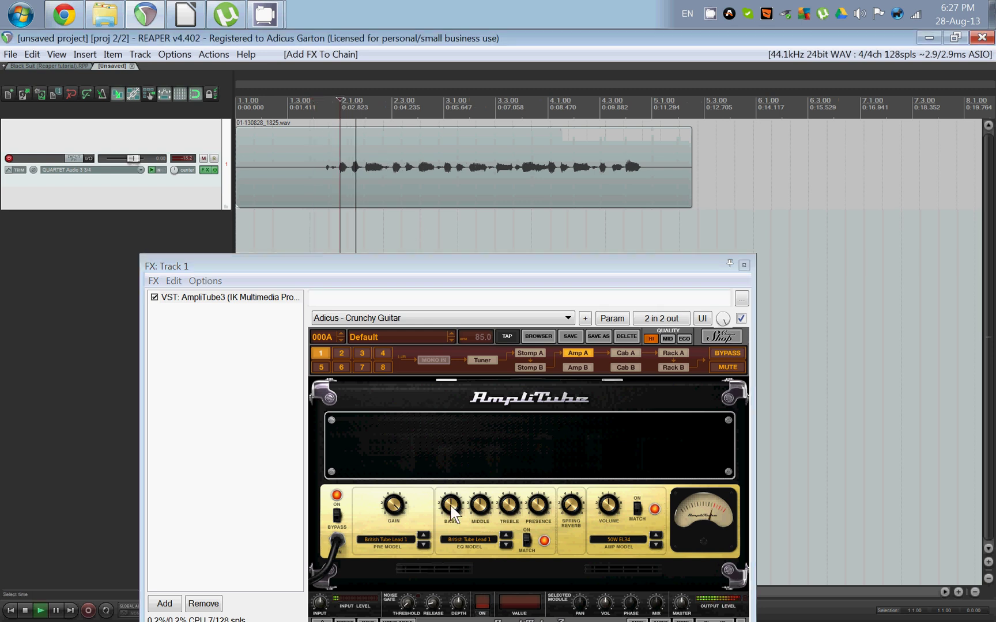
{"action": "left_click", "coordinate": [423, 536]}
{"action": "left_click", "coordinate": [423, 536]}
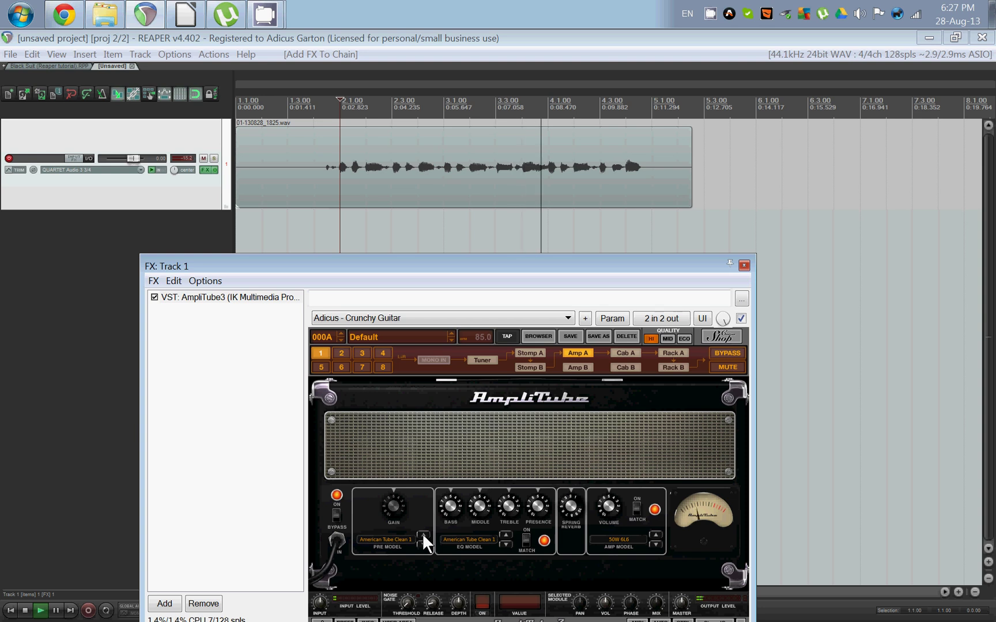
{"action": "left_click", "coordinate": [425, 544]}
{"action": "key", "text": "space"}
{"action": "left_click", "coordinate": [426, 544]}
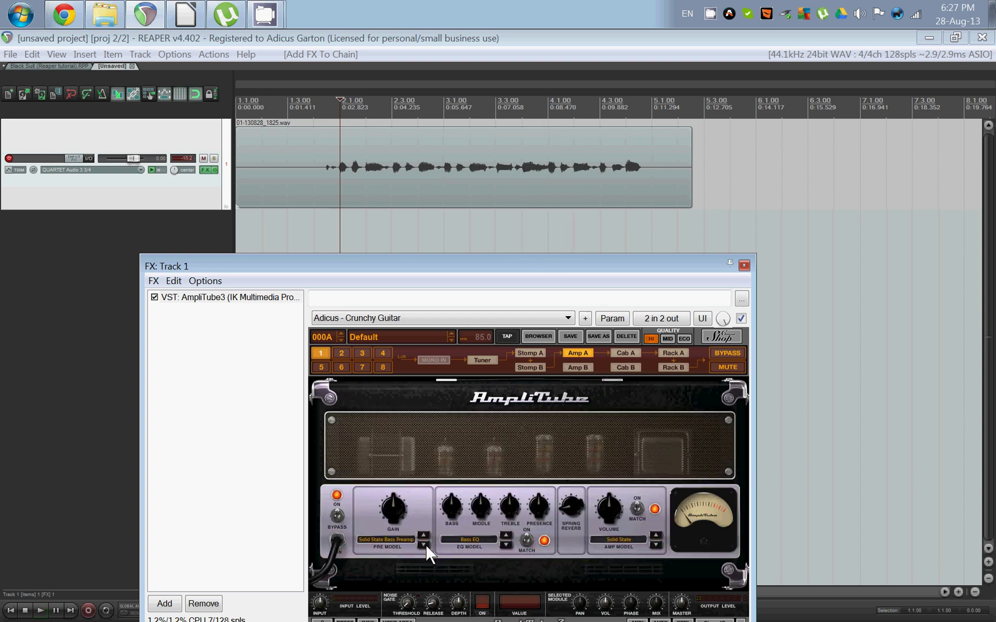
{"action": "left_click", "coordinate": [426, 536]}
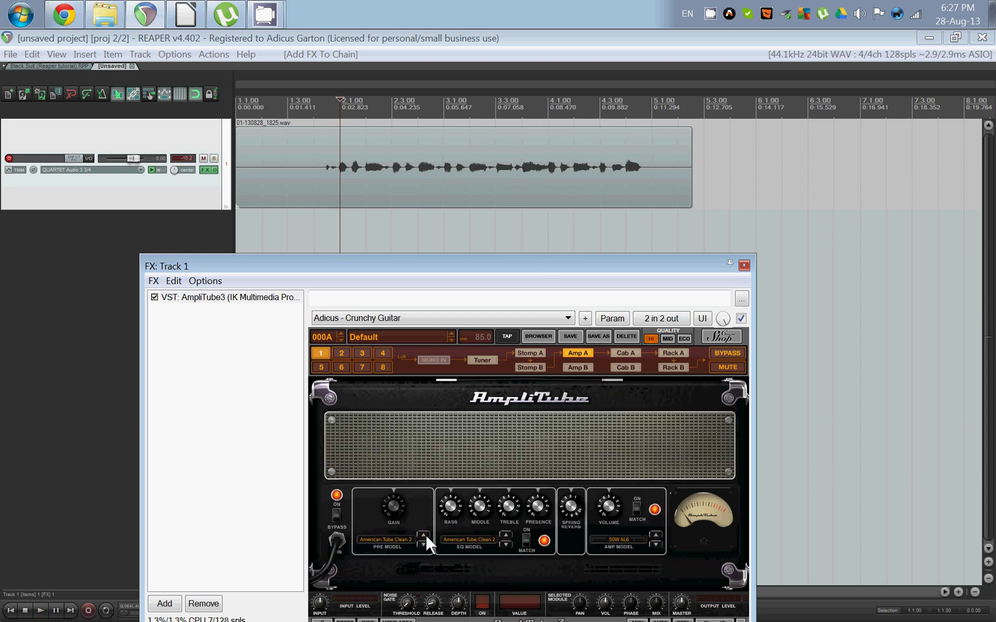
- Reload the Crunchy Guitar preset and turn the Middle knob down to 3.1
{"action": "left_click", "coordinate": [416, 317]}
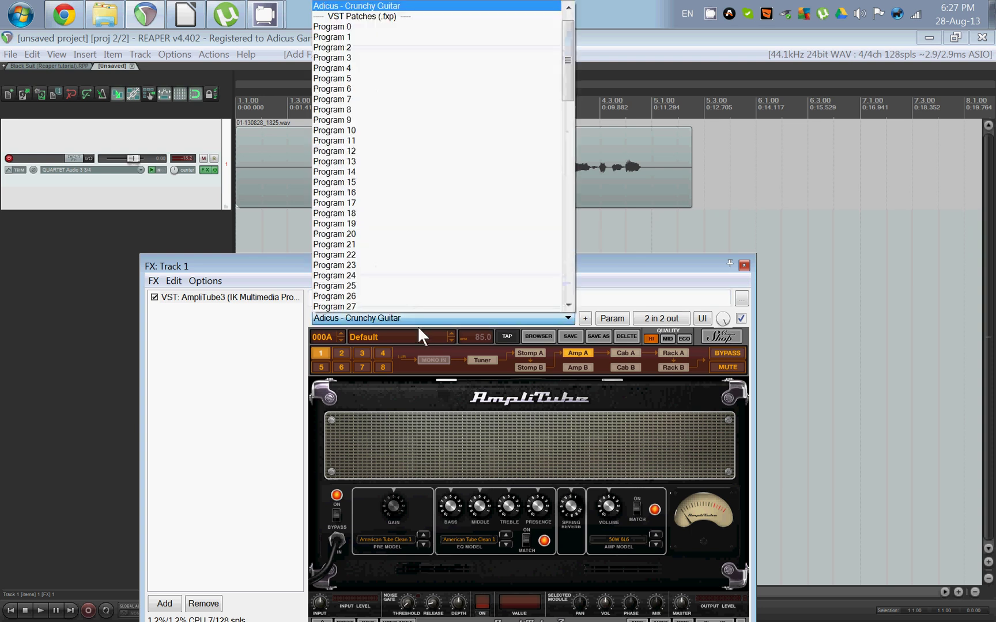
{"action": "left_click", "coordinate": [404, 27]}
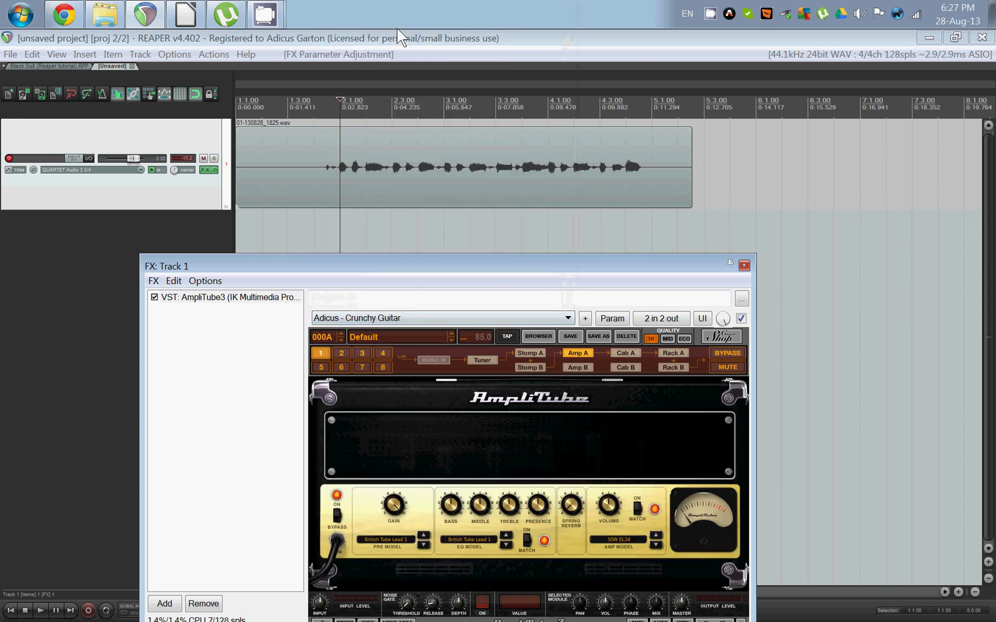
{"action": "left_click_drag", "start_coordinate": [541, 273], "coordinate": [521, 165]}
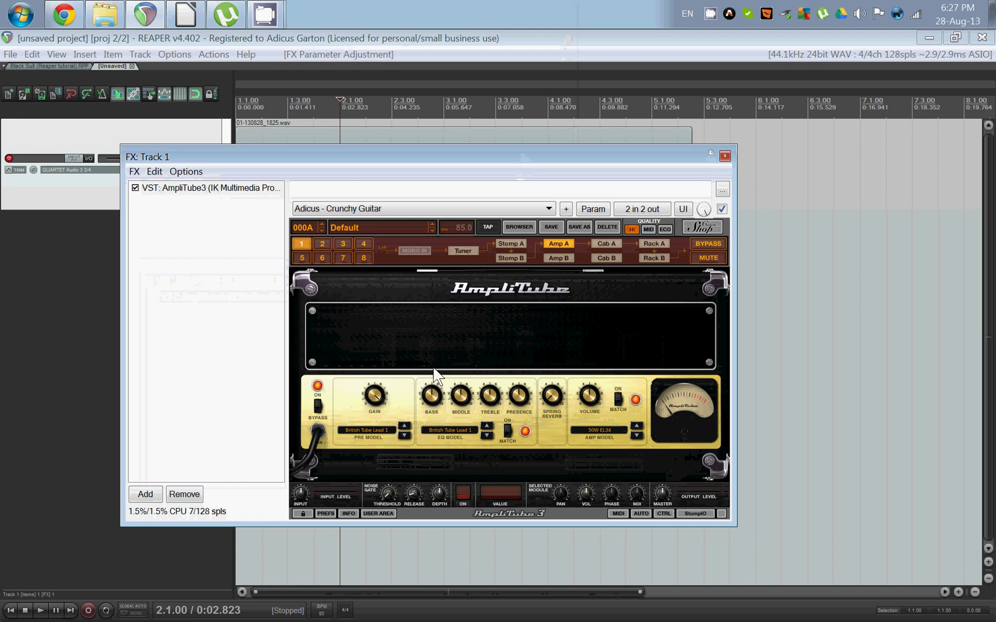
{"action": "mouse_move", "coordinate": [457, 407]}
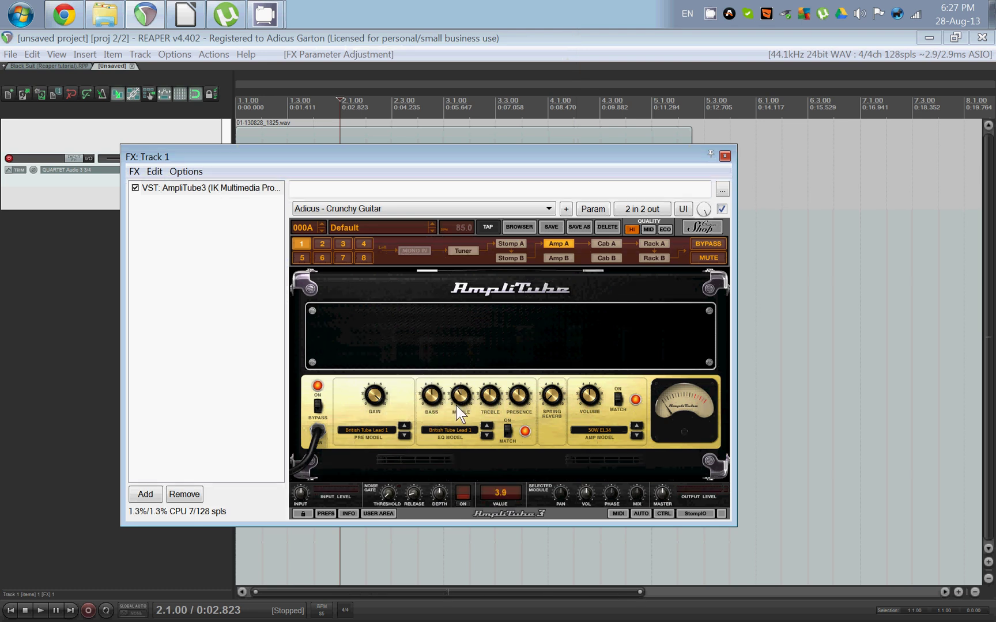
{"action": "scroll", "coordinate": [457, 410], "scroll_direction": "down", "scroll_amount": 5}
- View Cab A's cabinet and mic settings, then Rack A with its Digital Delay
{"action": "left_click", "coordinate": [608, 243]}
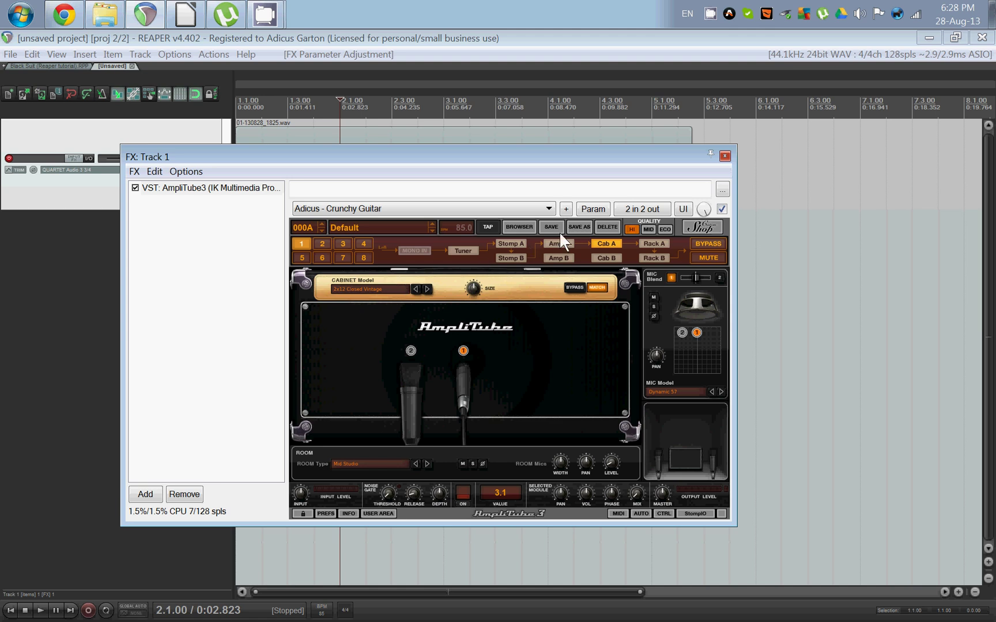
{"action": "left_click", "coordinate": [649, 243]}
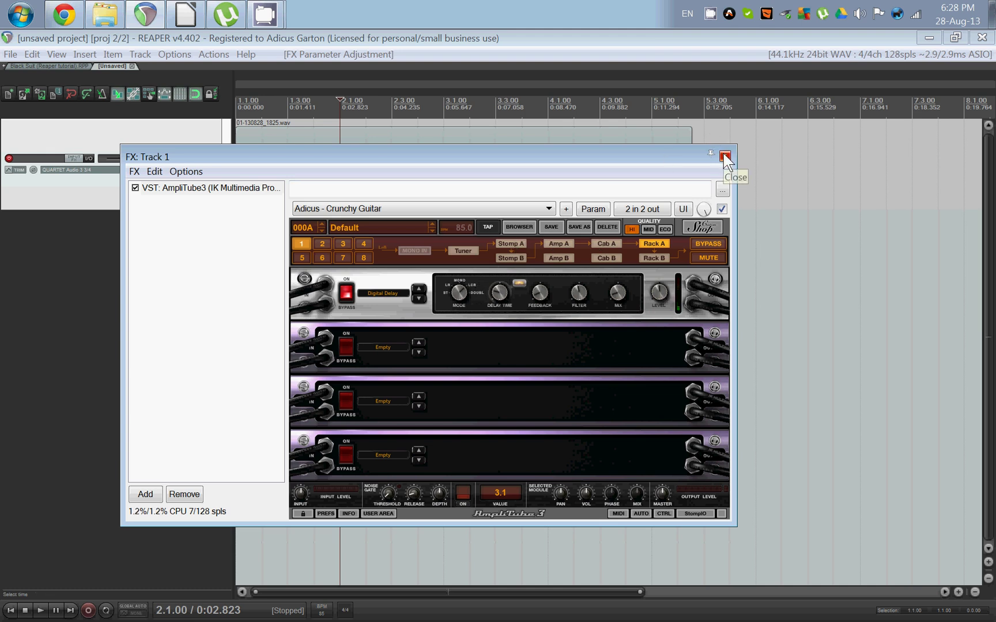
{"action": "left_click_drag", "start_coordinate": [594, 154], "coordinate": [612, 265]}
{"action": "key", "text": "space"}
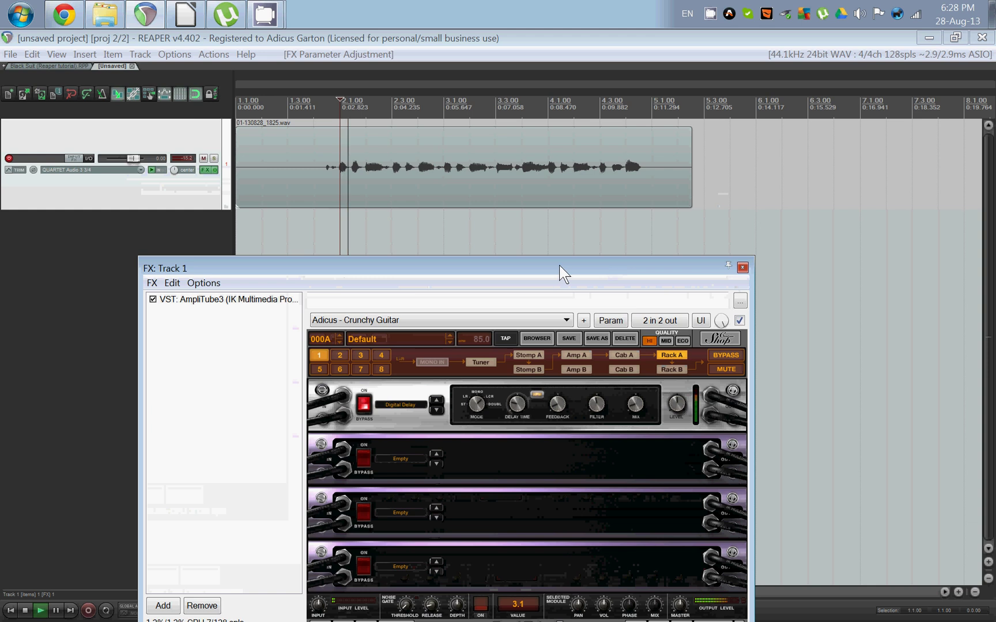
{"action": "scroll", "coordinate": [520, 234], "scroll_direction": "up", "scroll_amount": 2}
{"action": "scroll", "coordinate": [521, 234], "scroll_direction": "down", "scroll_amount": 4}
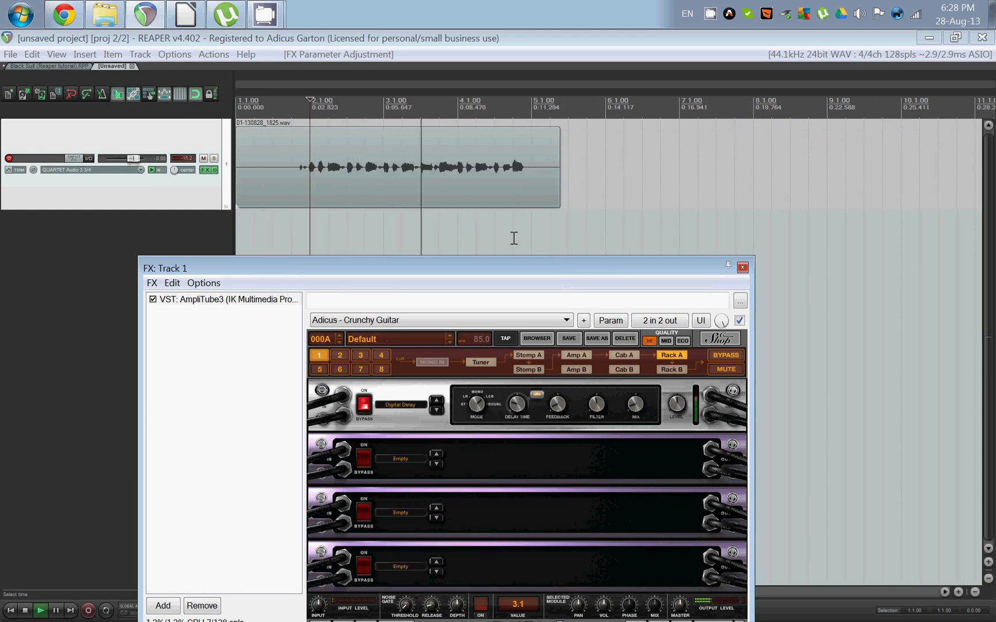
{"action": "key", "text": "space"}
{"action": "left_click", "coordinate": [574, 354]}
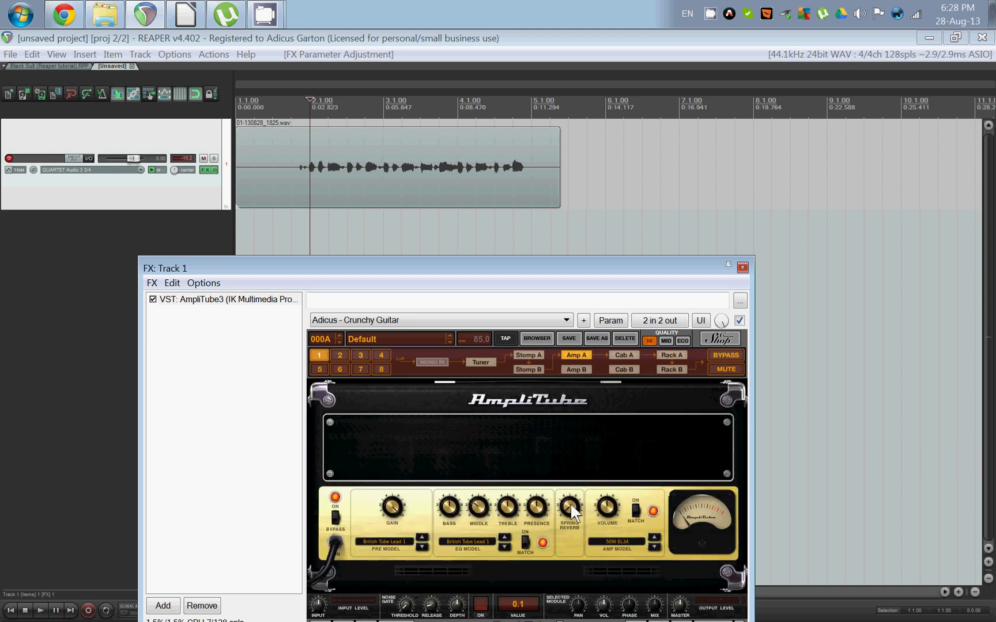
{"action": "left_click", "coordinate": [670, 355]}
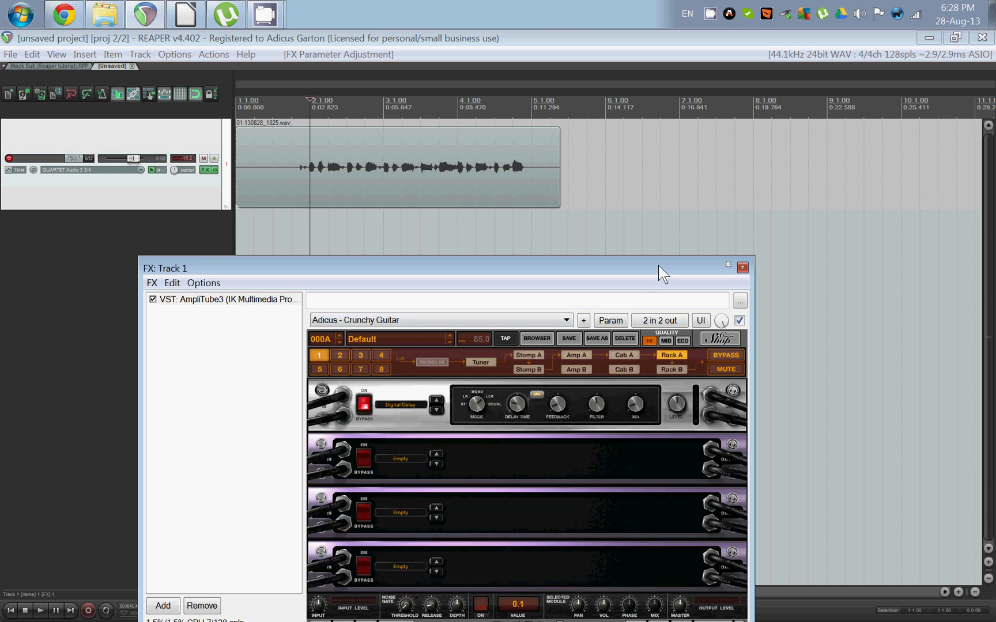
{"action": "left_click_drag", "start_coordinate": [658, 266], "coordinate": [682, 220]}
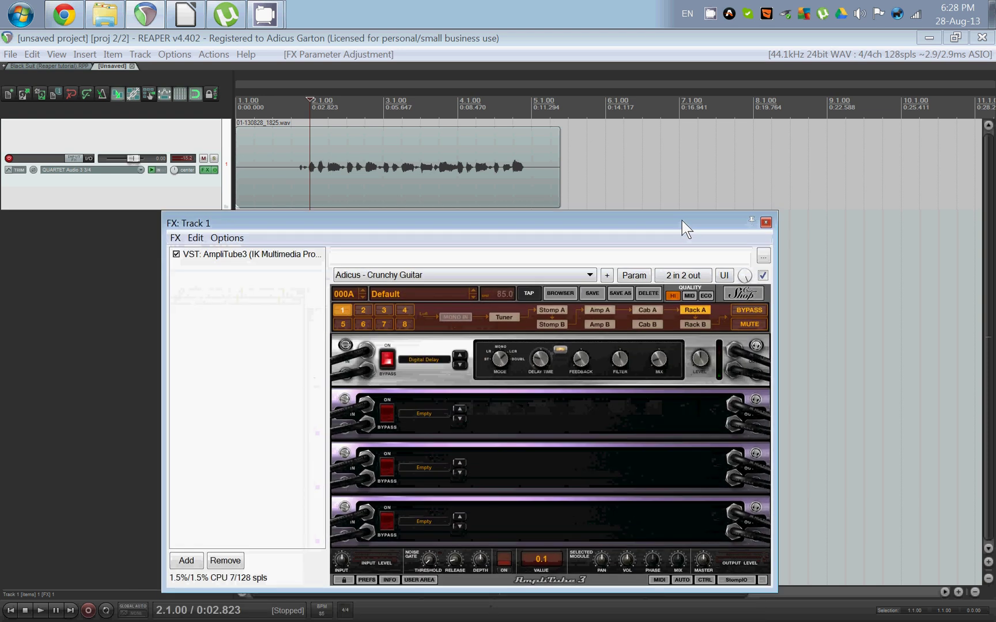
- Browse an empty Stomp A slot's model list, then close Track 1's FX window
{"action": "left_click", "coordinate": [550, 310]}
{"action": "left_click", "coordinate": [380, 538]}
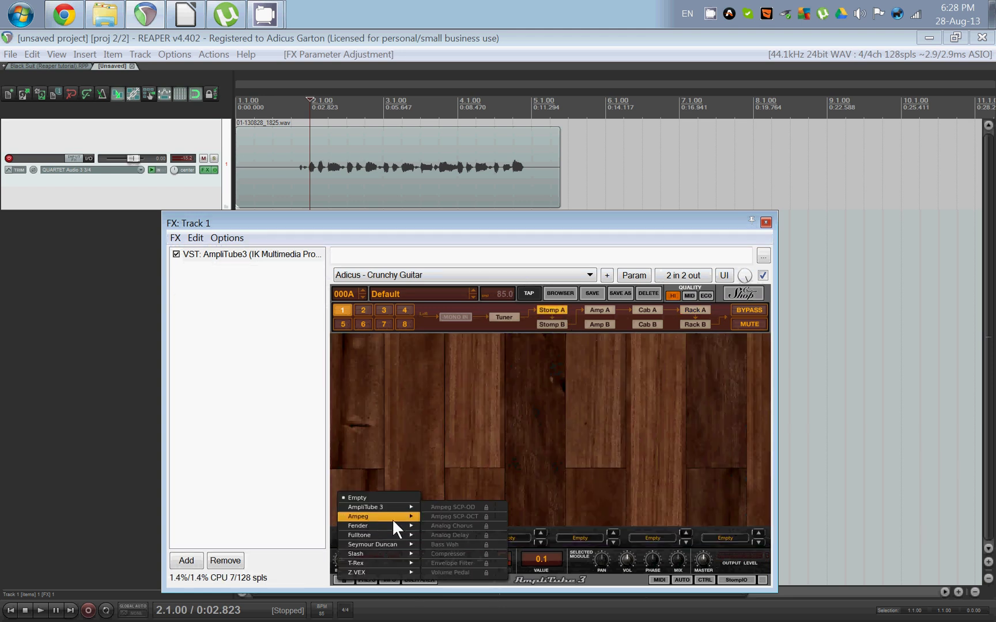
{"action": "mouse_move", "coordinate": [408, 506]}
{"action": "mouse_move", "coordinate": [462, 536]}
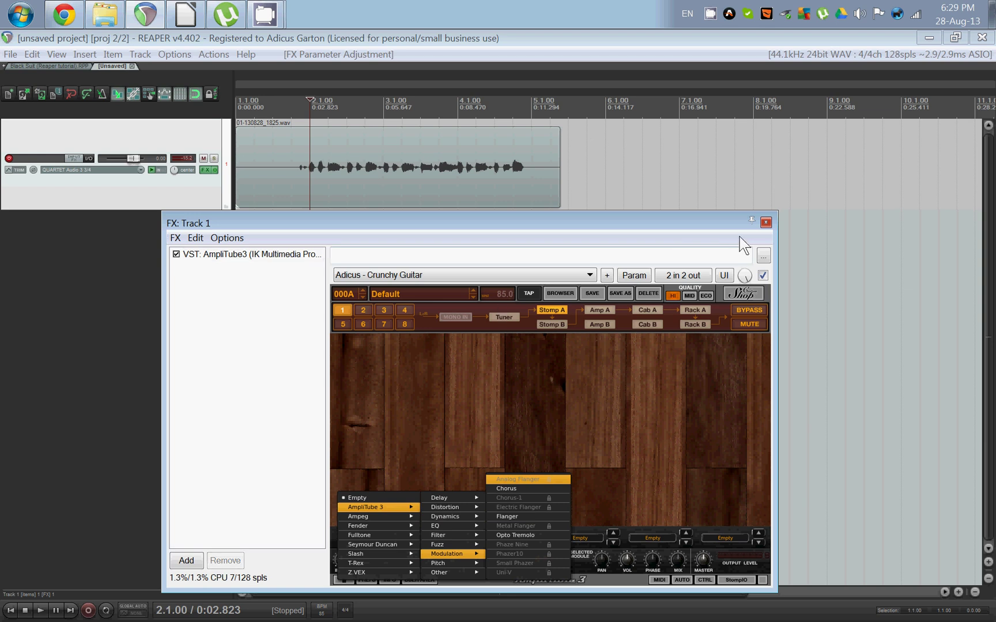
{"action": "left_click", "coordinate": [766, 222]}
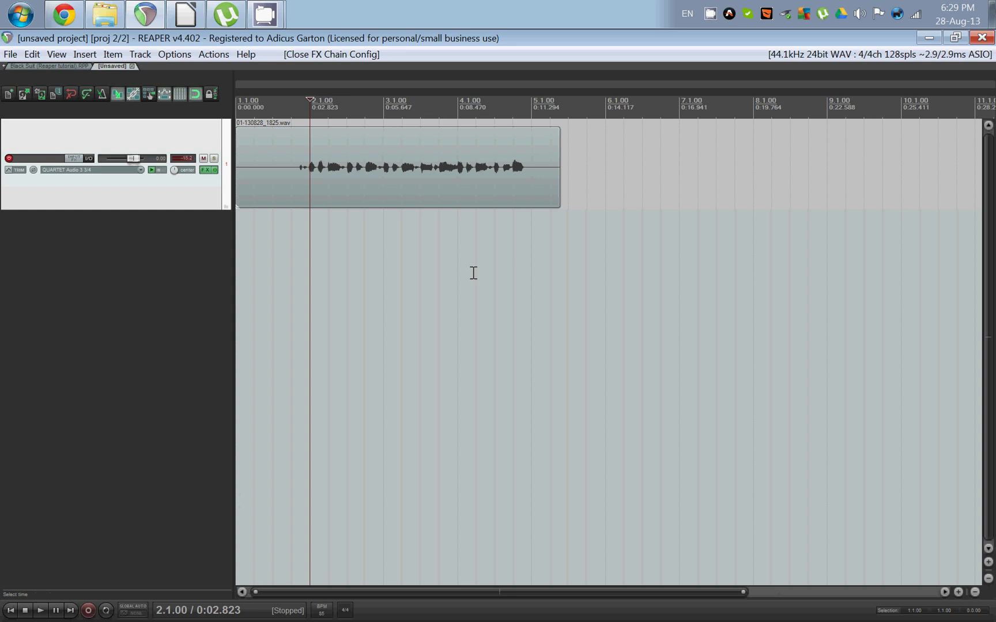
- Reopen Track 1's FX chain, filter for 'reacomp' and add VST: ReaComp (Cockos)
{"action": "left_click", "coordinate": [205, 170]}
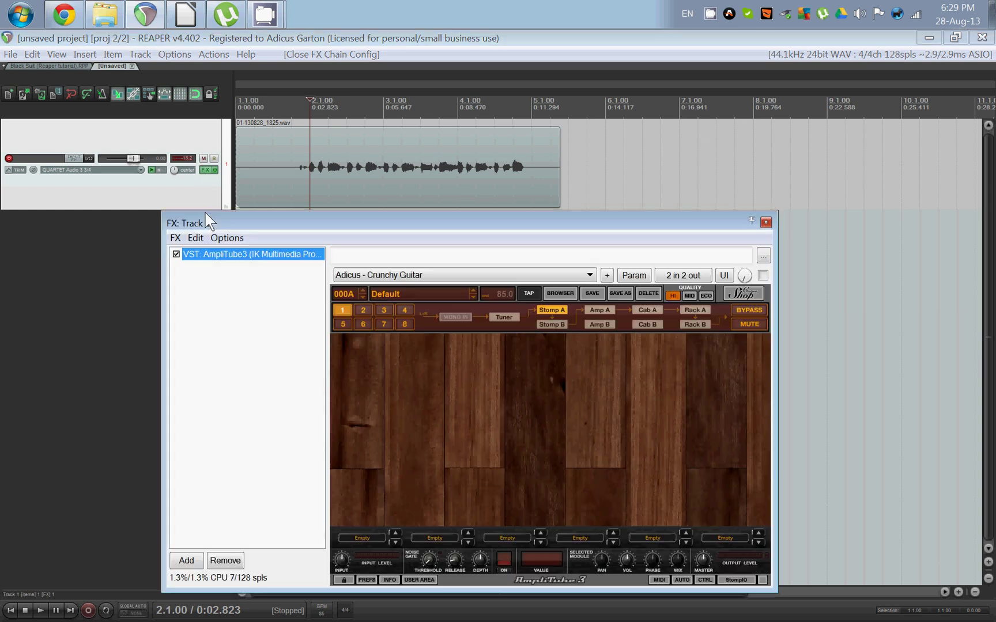
{"action": "double_click", "coordinate": [272, 334]}
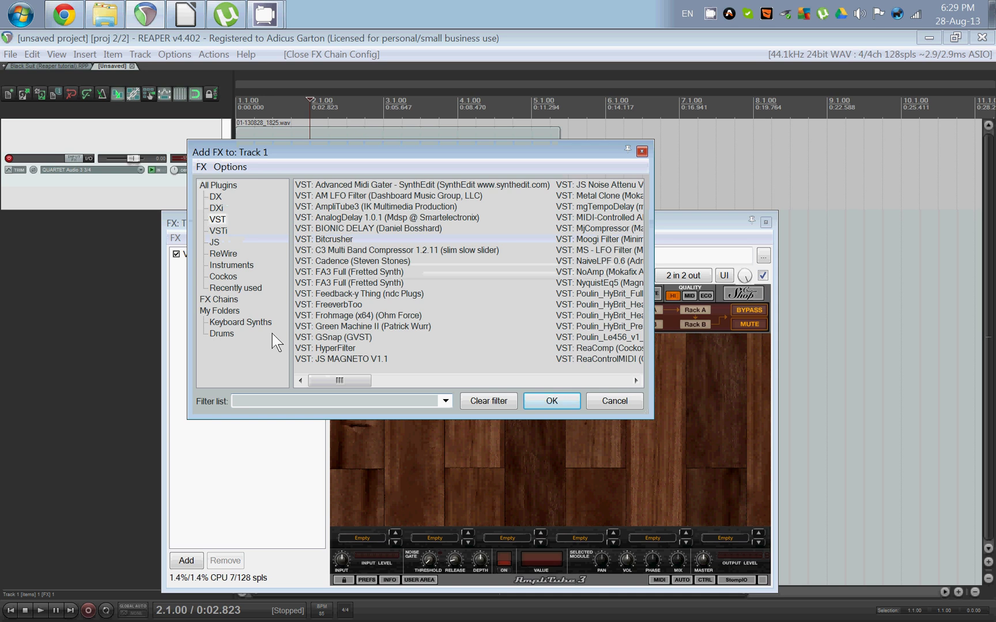
{"action": "type", "text": "reacomp"}
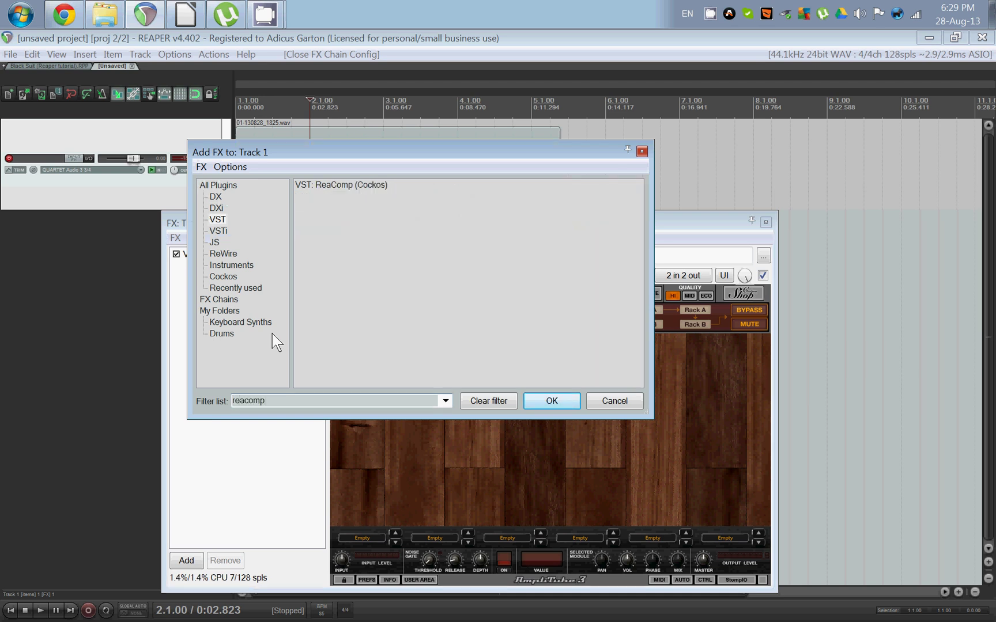
{"action": "double_click", "coordinate": [344, 184]}
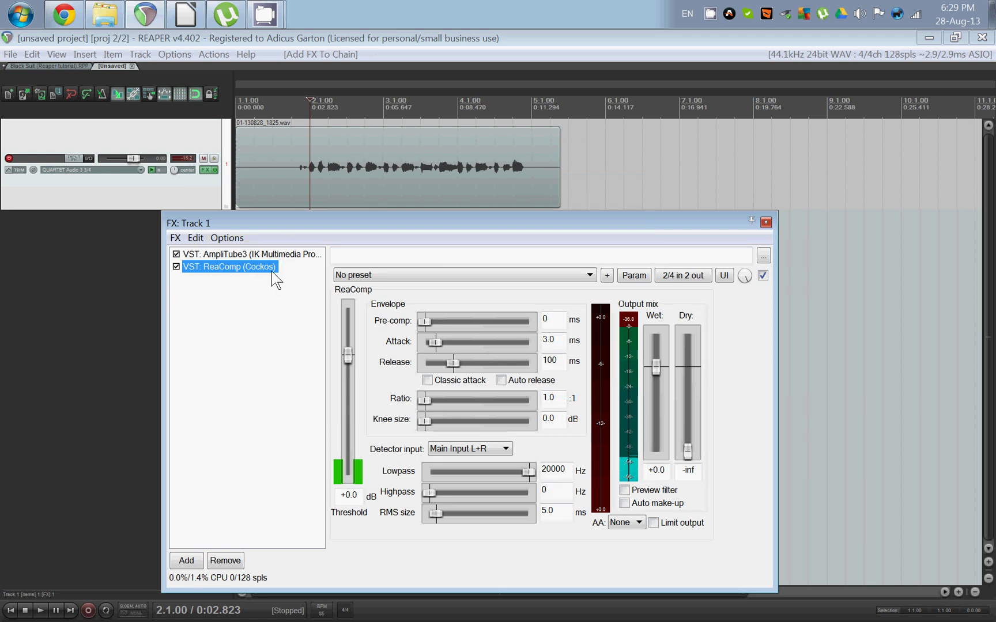
- Load ReaComp's 'stock - distorted electrtic guitar' preset and play it with auto make-up gain on
{"action": "left_click", "coordinate": [400, 279]}
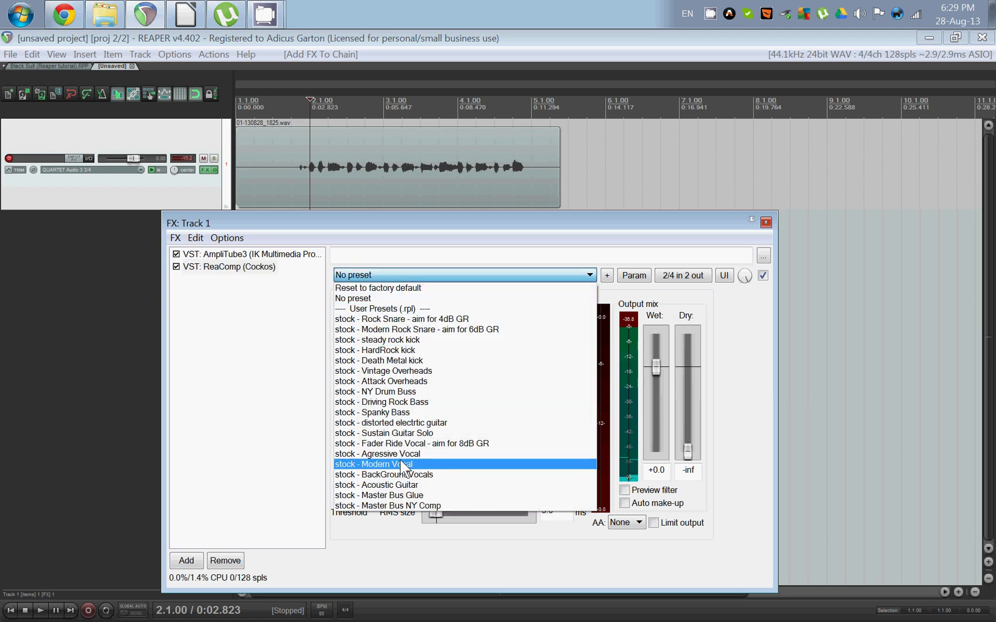
{"action": "left_click", "coordinate": [442, 427]}
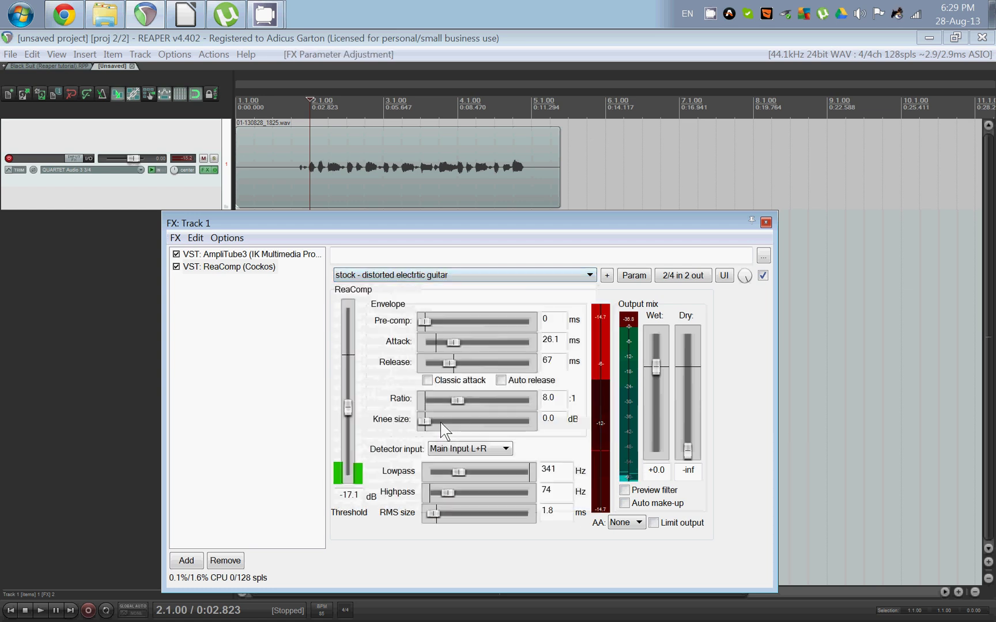
{"action": "left_click", "coordinate": [625, 504]}
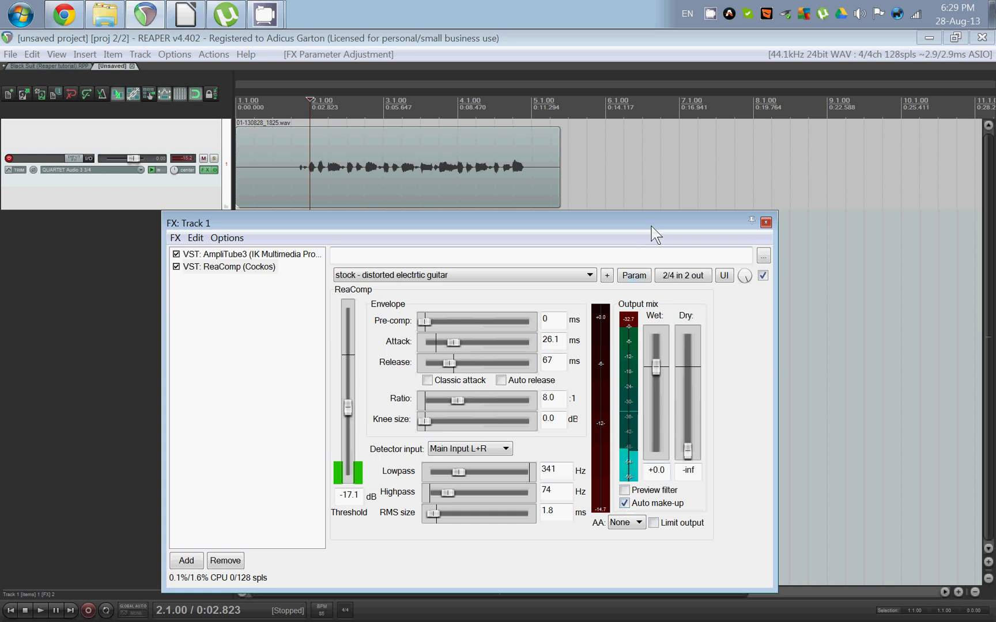
{"action": "key", "text": "space"}
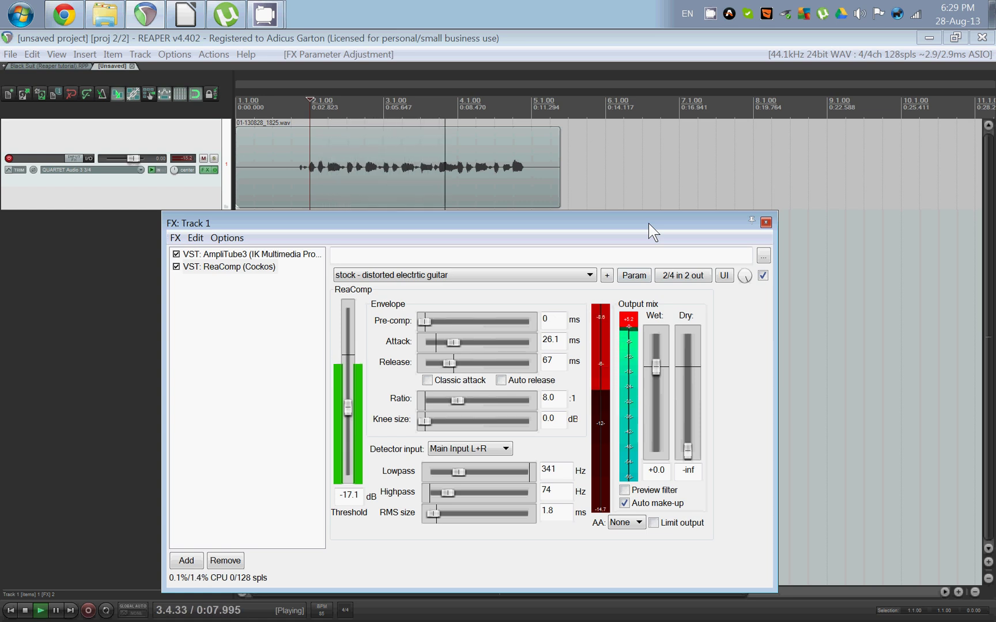
{"action": "key", "text": "space"}
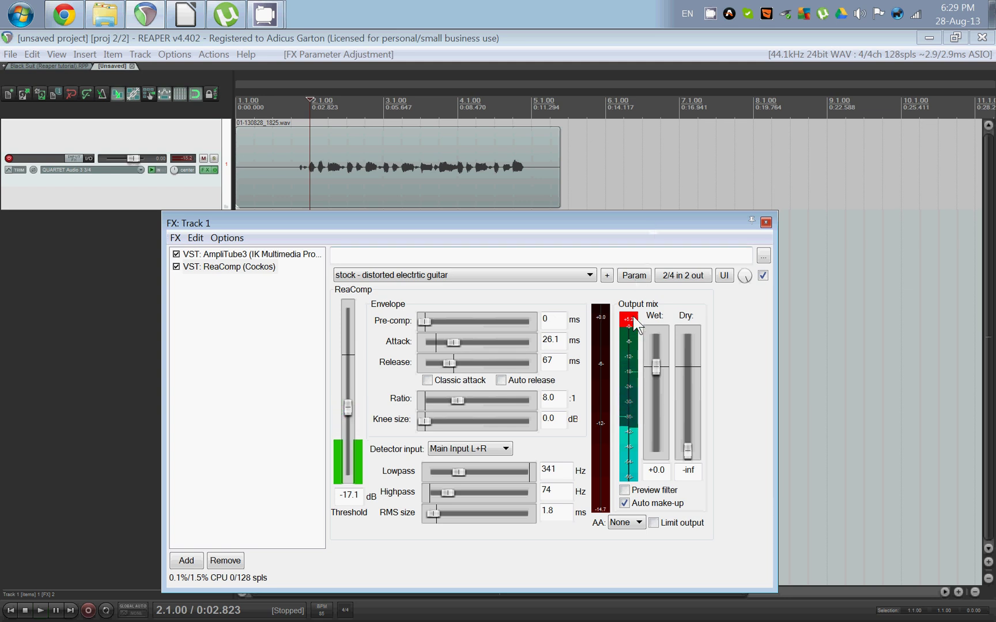
{"action": "left_click", "coordinate": [634, 321]}
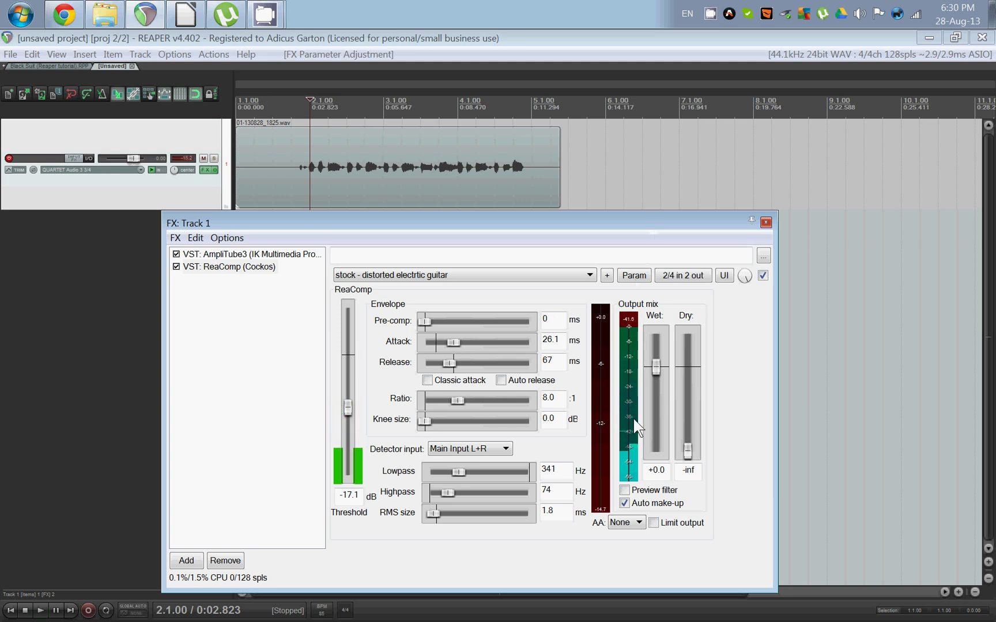
- Turn auto make-up gain off and play again to compare
{"action": "left_click", "coordinate": [625, 504]}
{"action": "key", "text": "space"}
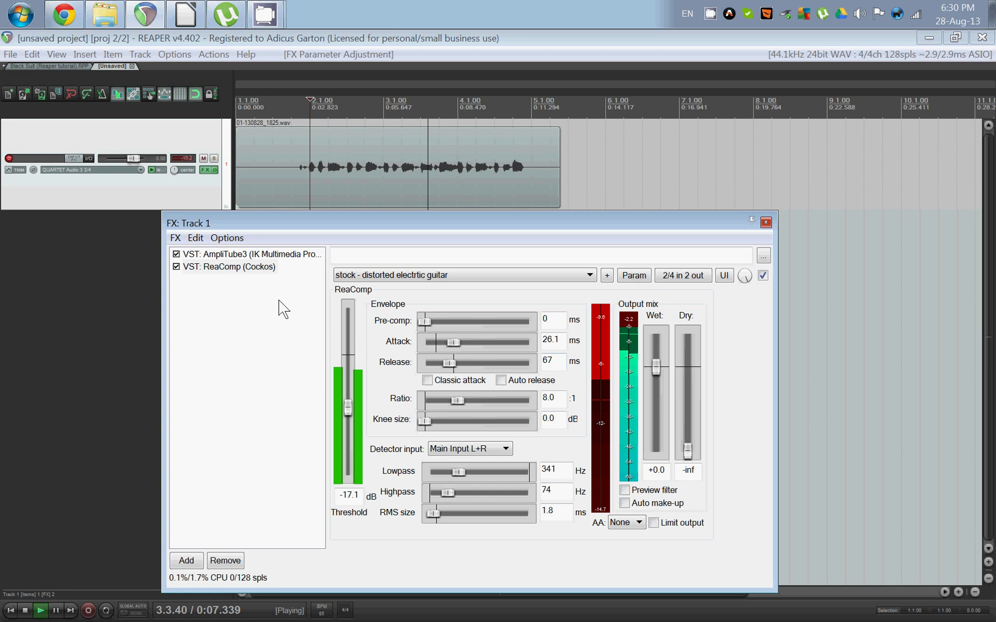
{"action": "key", "text": "space"}
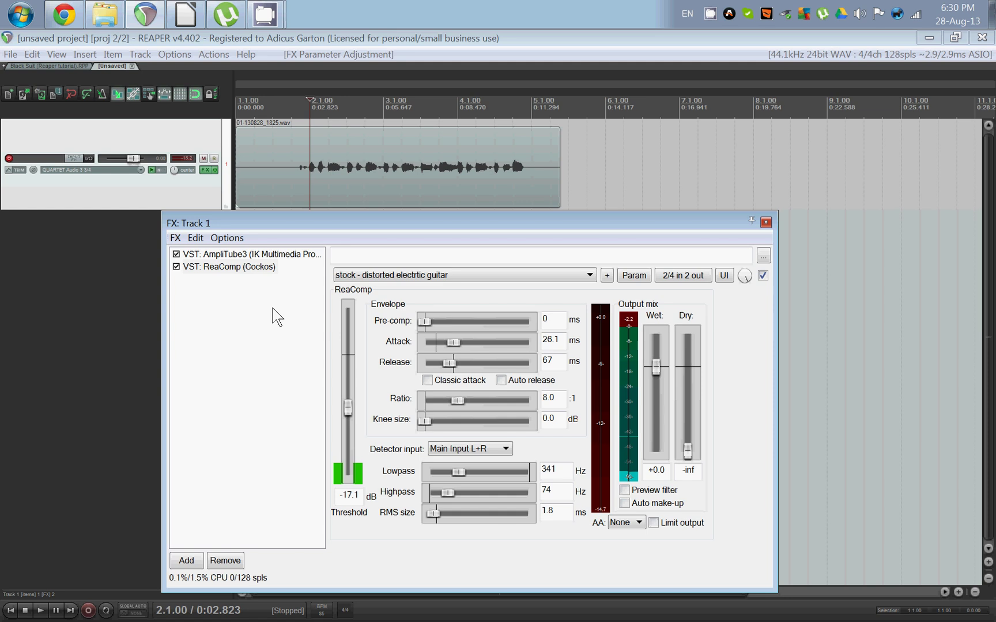
- Reopen the 'Add FX to: Track 1' dialog with the Insert shortcut
{"action": "key", "text": "Insert"}
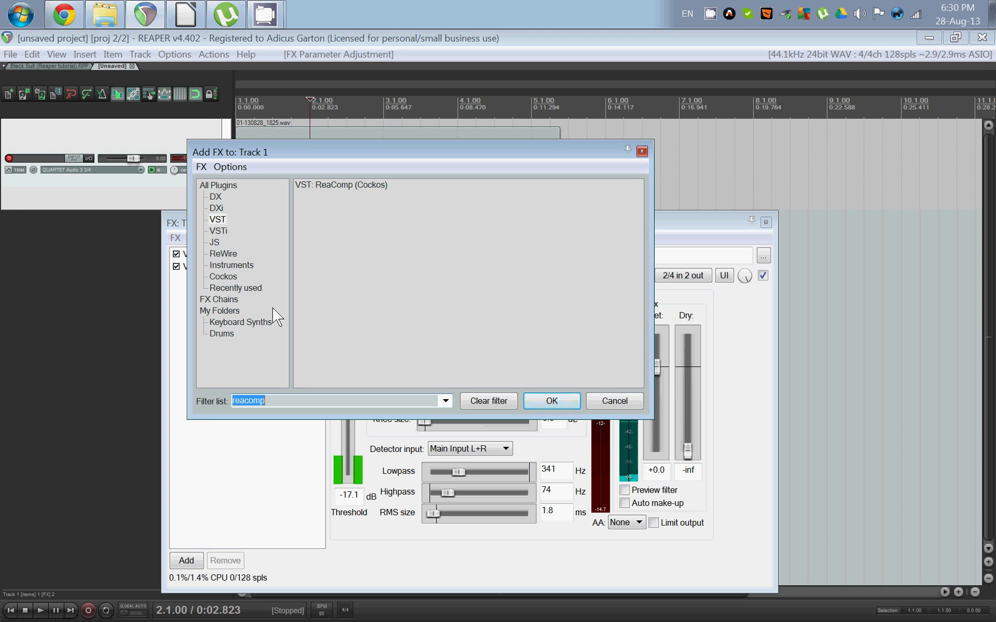
- Filter for 'reaeq', add VST: ReaEQ (Cockos) after ReaComp, and browse its preset list
{"action": "type", "text": "reaeq"}
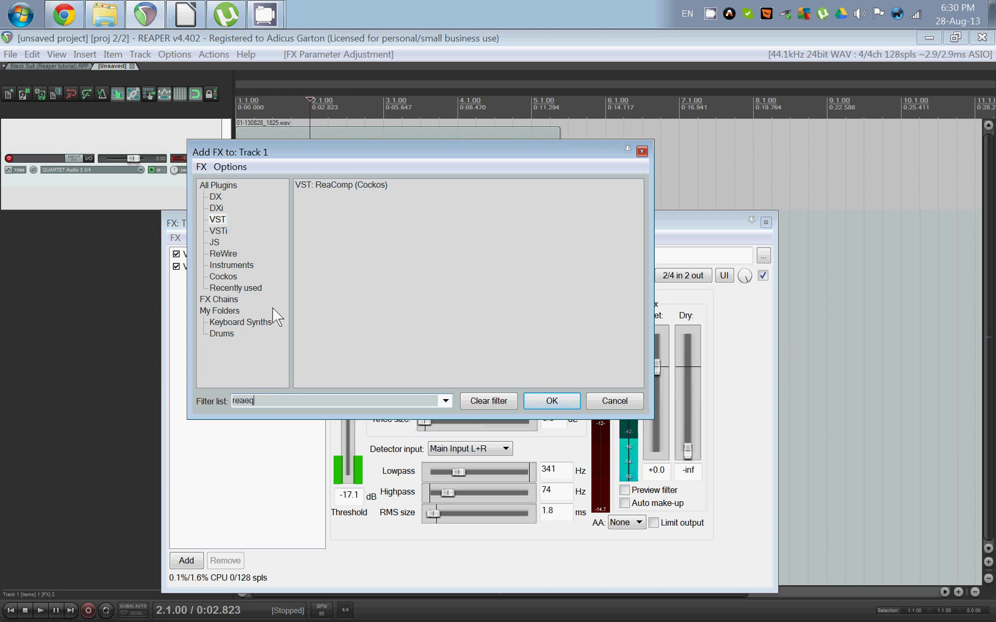
{"action": "double_click", "coordinate": [358, 186]}
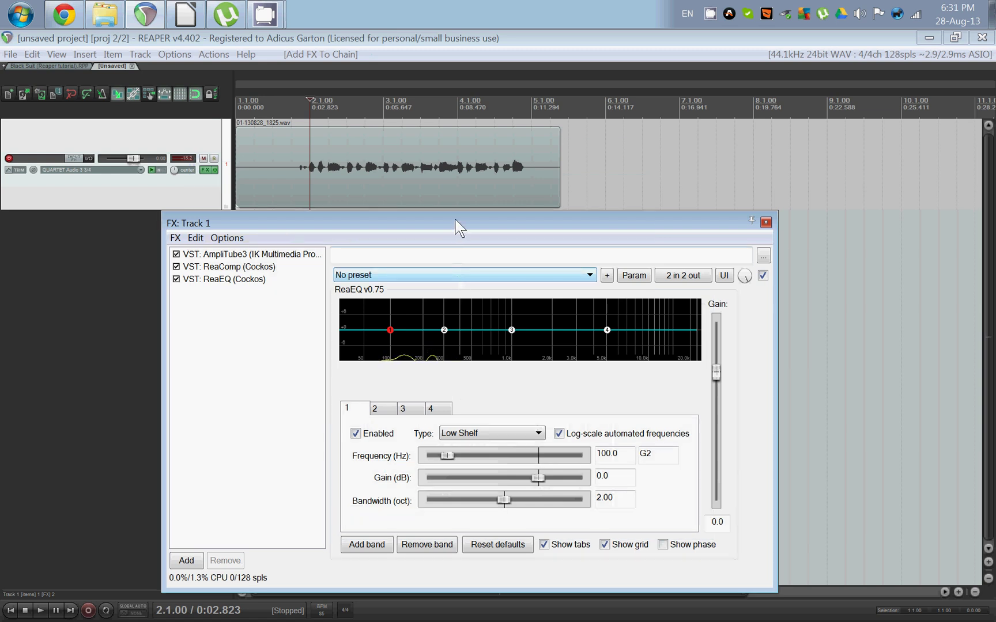
{"action": "left_click_drag", "start_coordinate": [456, 225], "coordinate": [421, 154]}
{"action": "left_click", "coordinate": [438, 205]}
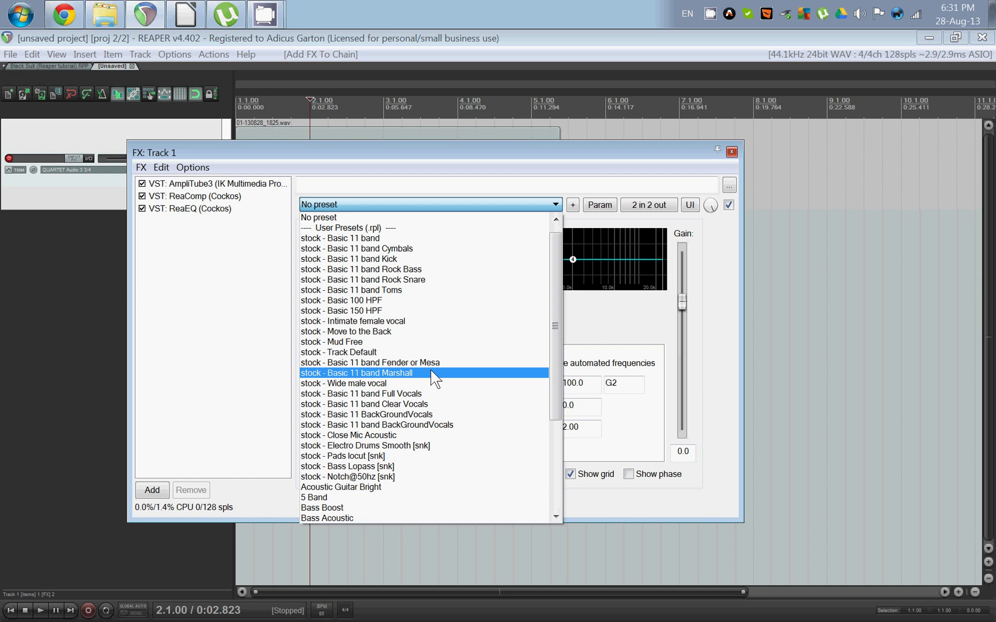
{"action": "scroll", "coordinate": [433, 375], "scroll_direction": "down", "scroll_amount": 5}
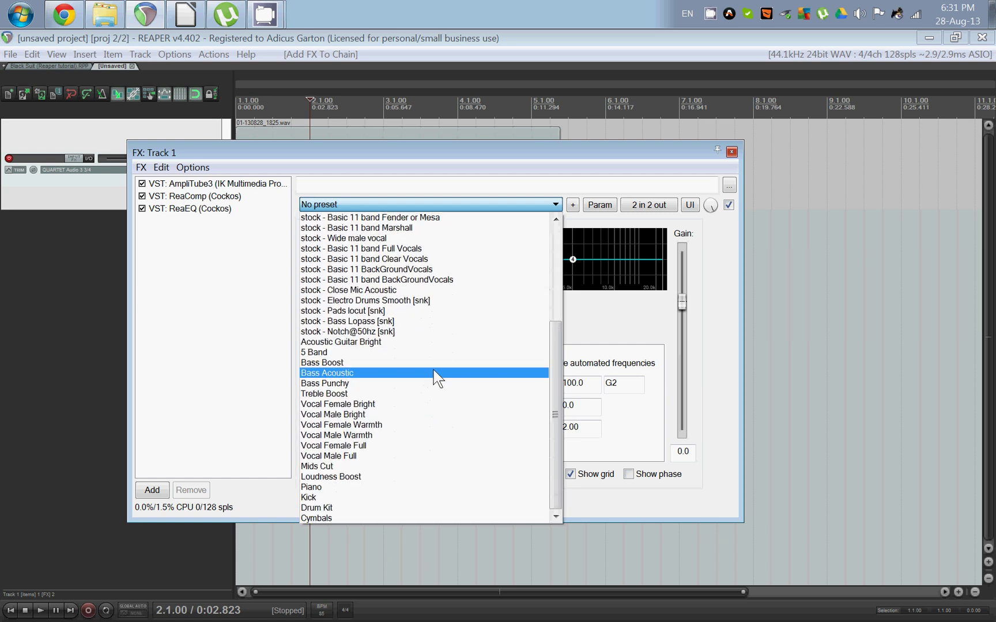
{"action": "scroll", "coordinate": [426, 389], "scroll_direction": "up", "scroll_amount": 3}
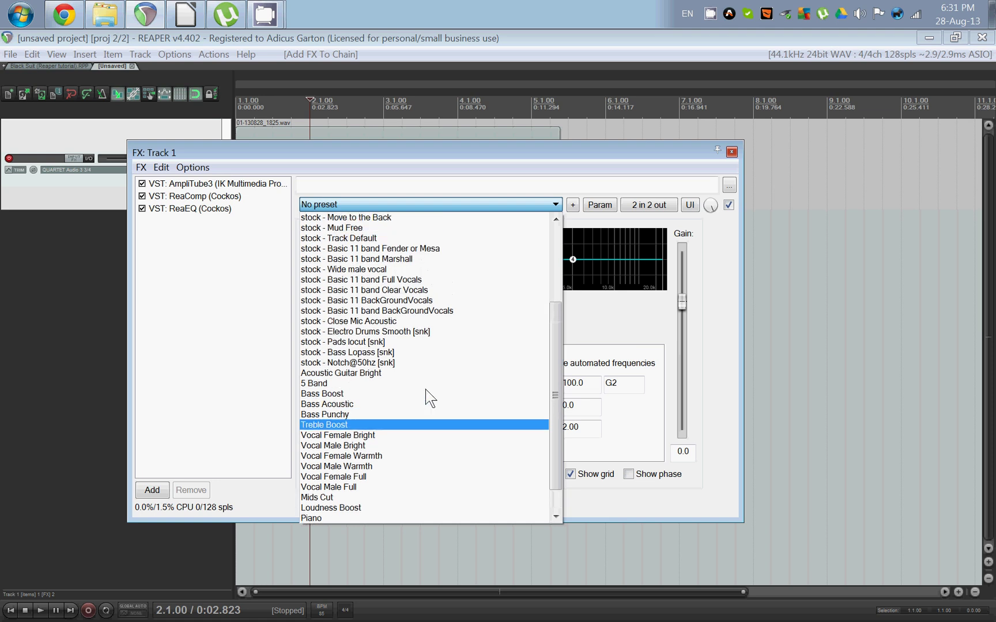
- Drag ReaEQ band 1 to 168 Hz at -120 dB, listening to the guitar before and after
{"action": "left_click", "coordinate": [584, 154]}
{"action": "key", "text": "space"}
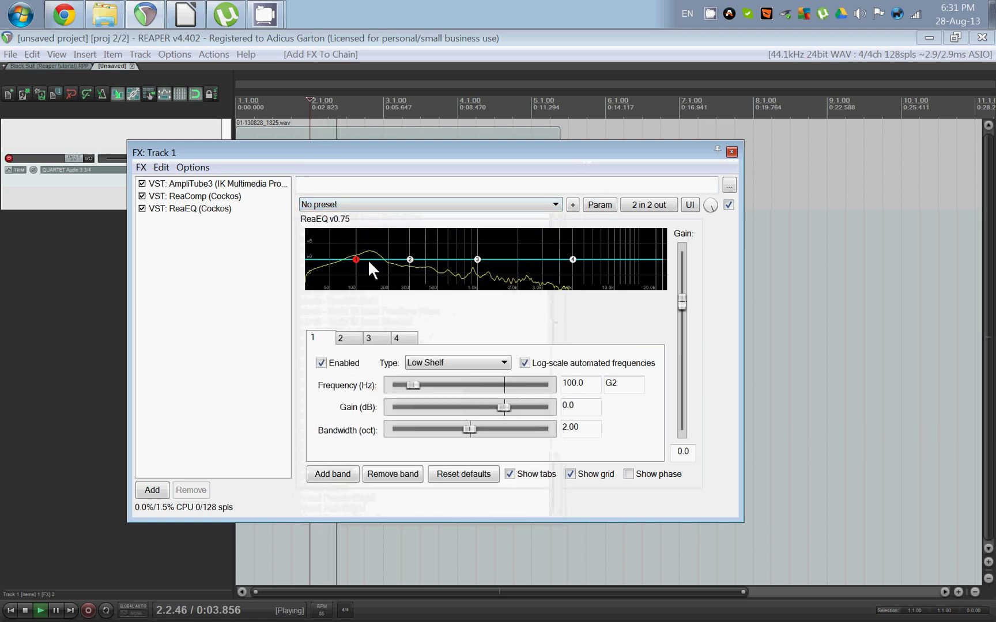
{"action": "mouse_move", "coordinate": [358, 260]}
{"action": "key", "text": "space"}
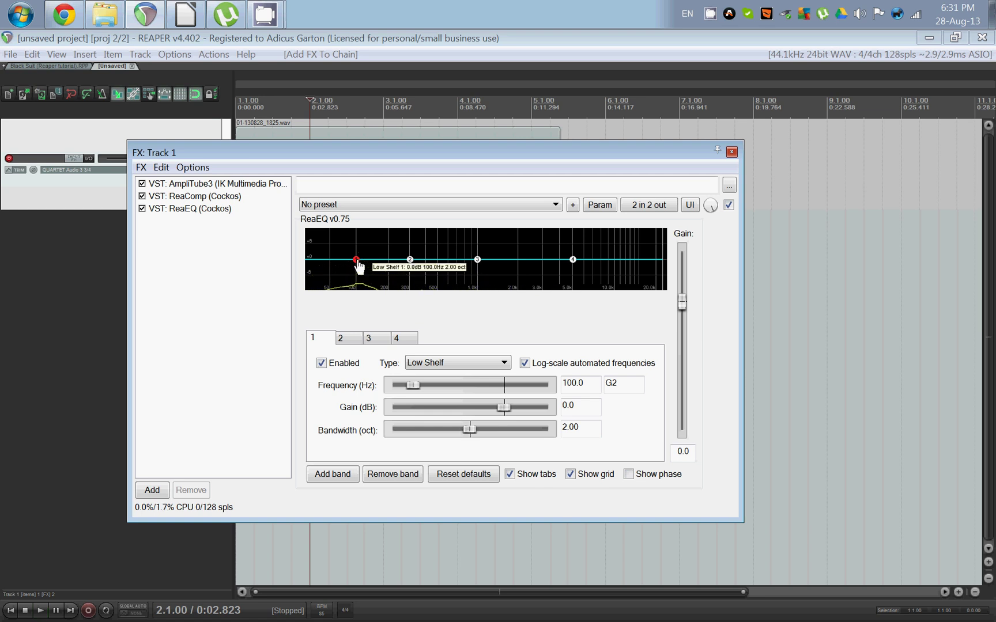
{"action": "left_click_drag", "start_coordinate": [356, 259], "coordinate": [382, 311]}
{"action": "key", "text": "space"}
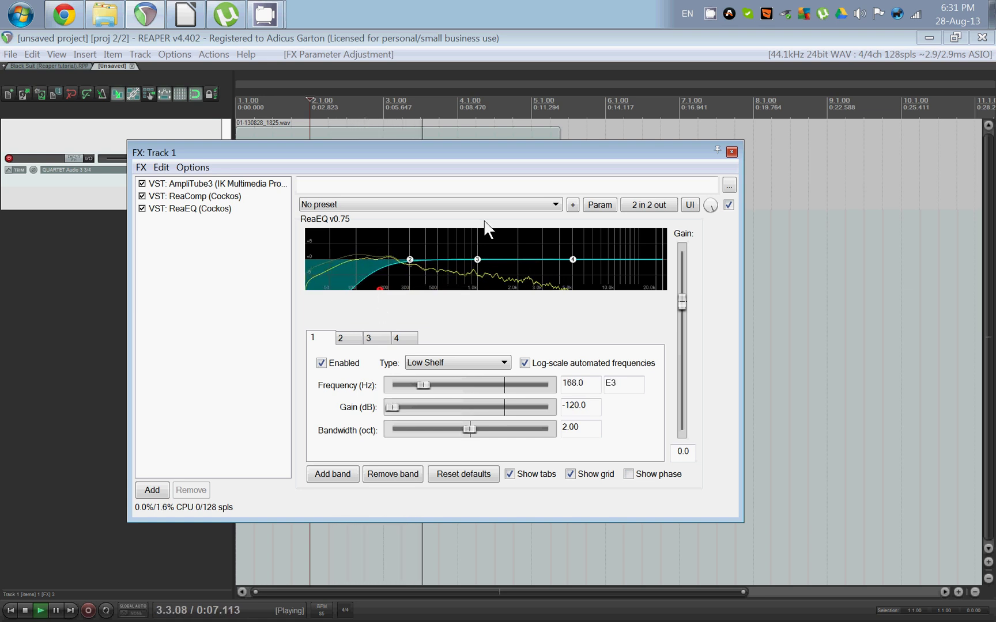
{"action": "key", "text": "space"}
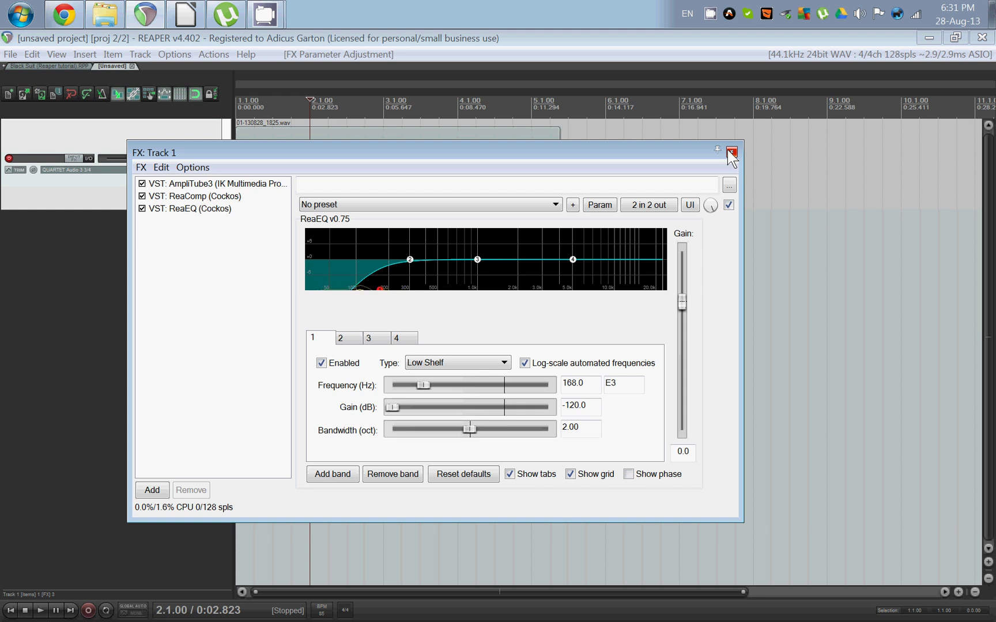
- Close Track 1's FX window and check the Guitar track's FX chain in the Black Suit project
{"action": "left_click", "coordinate": [732, 152]}
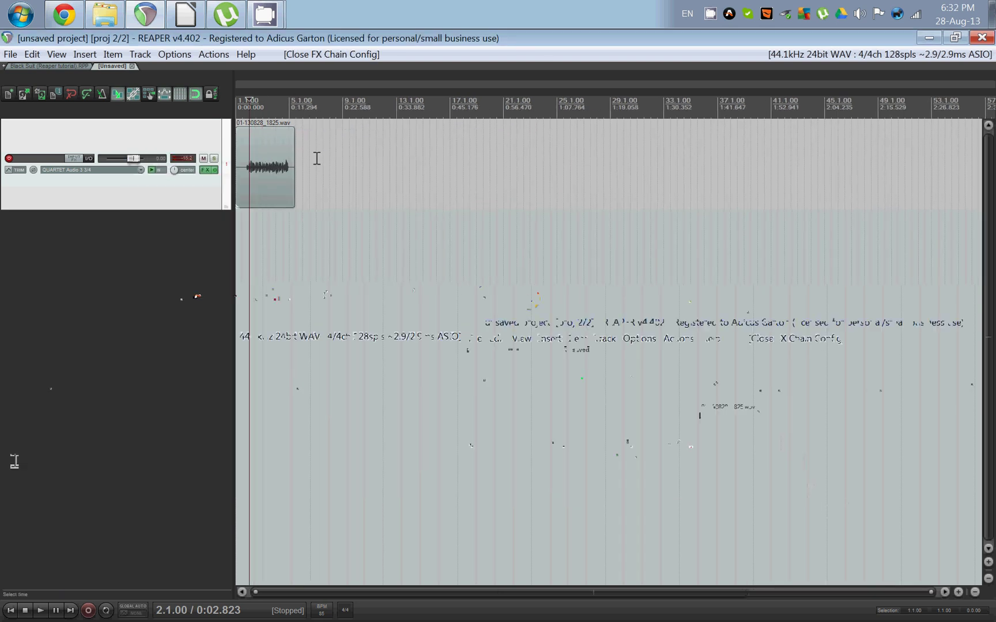
{"action": "left_click", "coordinate": [58, 66]}
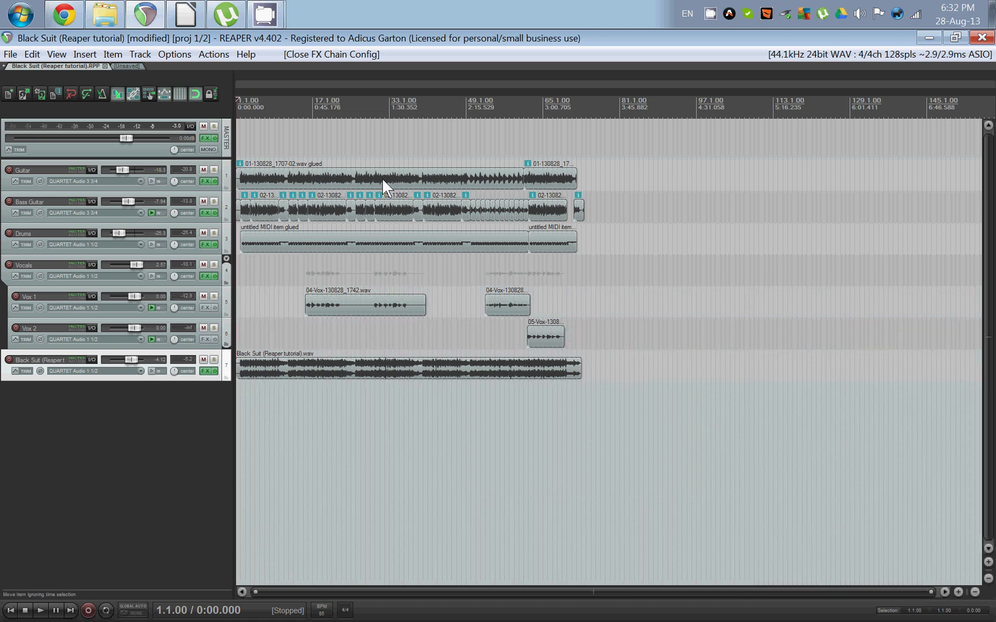
{"action": "left_click", "coordinate": [208, 182]}
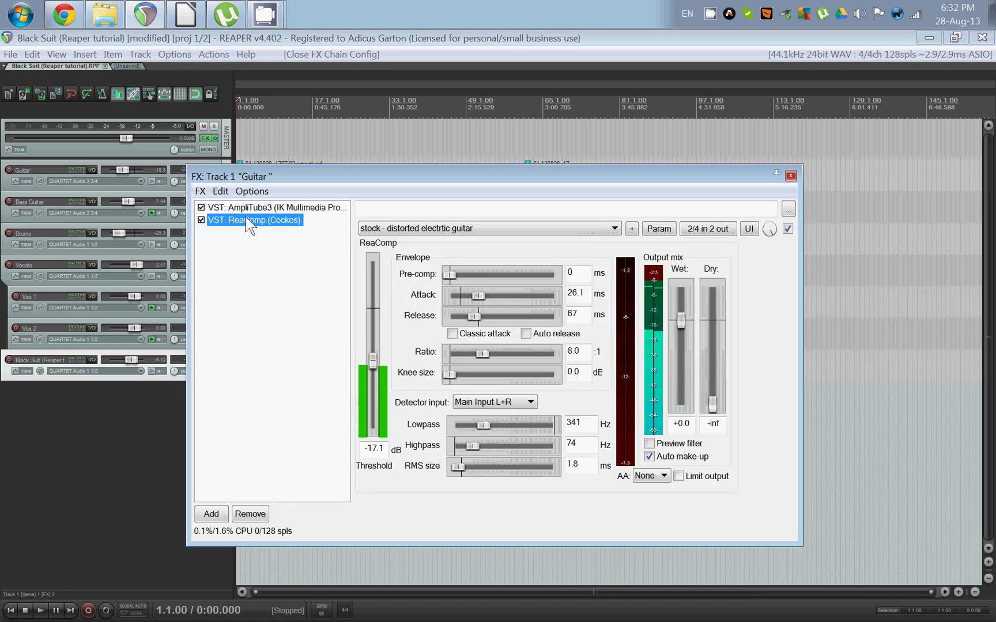
{"action": "left_click", "coordinate": [792, 176]}
- Play the Black Suit song from bar 2 to hear the guitar in the mix
{"action": "scroll", "coordinate": [651, 202], "scroll_direction": "up", "scroll_amount": 3}
{"action": "scroll", "coordinate": [609, 181], "scroll_direction": "down", "scroll_amount": 1}
{"action": "scroll", "coordinate": [607, 228], "scroll_direction": "up", "scroll_amount": 2}
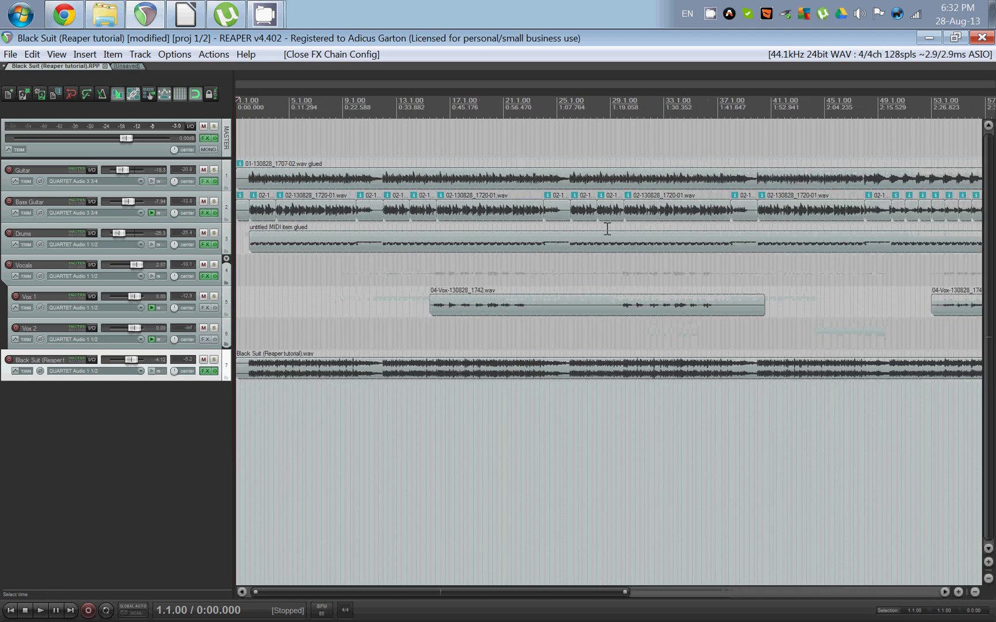
{"action": "scroll", "coordinate": [608, 229], "scroll_direction": "up", "scroll_amount": 1}
{"action": "left_click", "coordinate": [257, 138]}
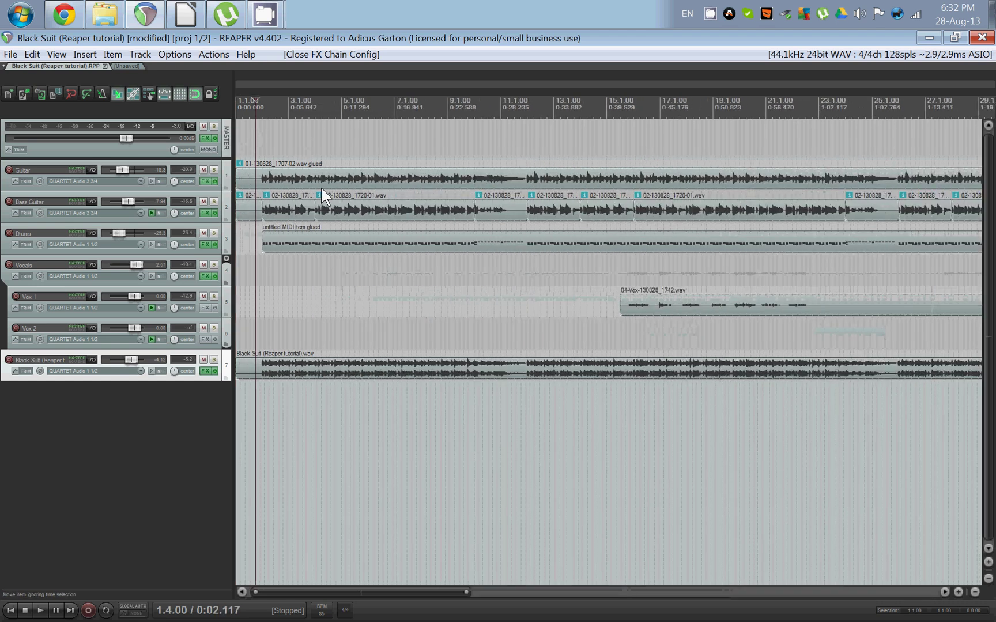
{"action": "left_click", "coordinate": [263, 134]}
{"action": "scroll", "coordinate": [288, 167], "scroll_direction": "up", "scroll_amount": 1}
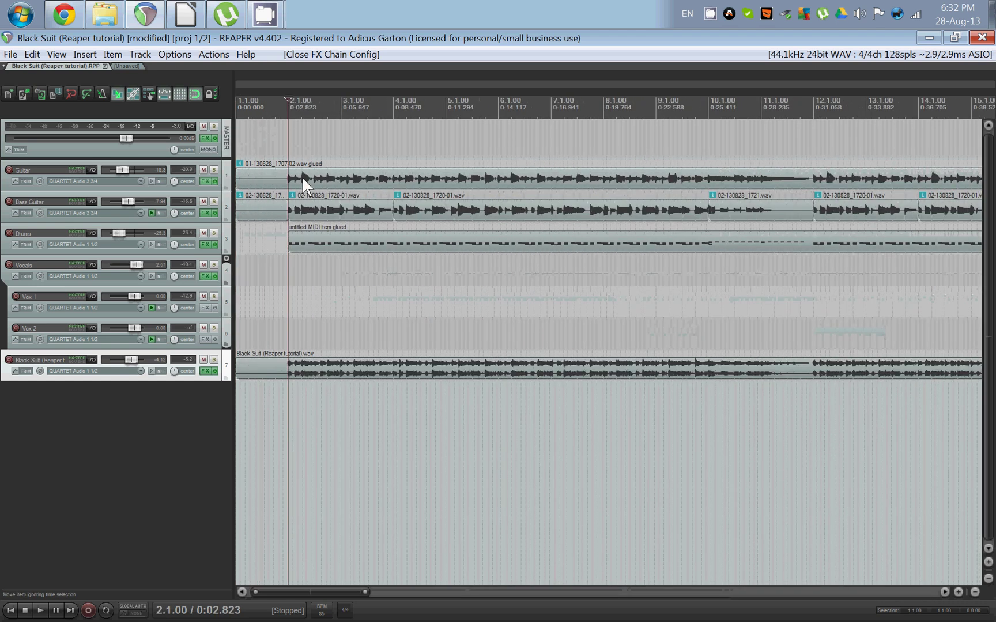
{"action": "key", "text": "space"}
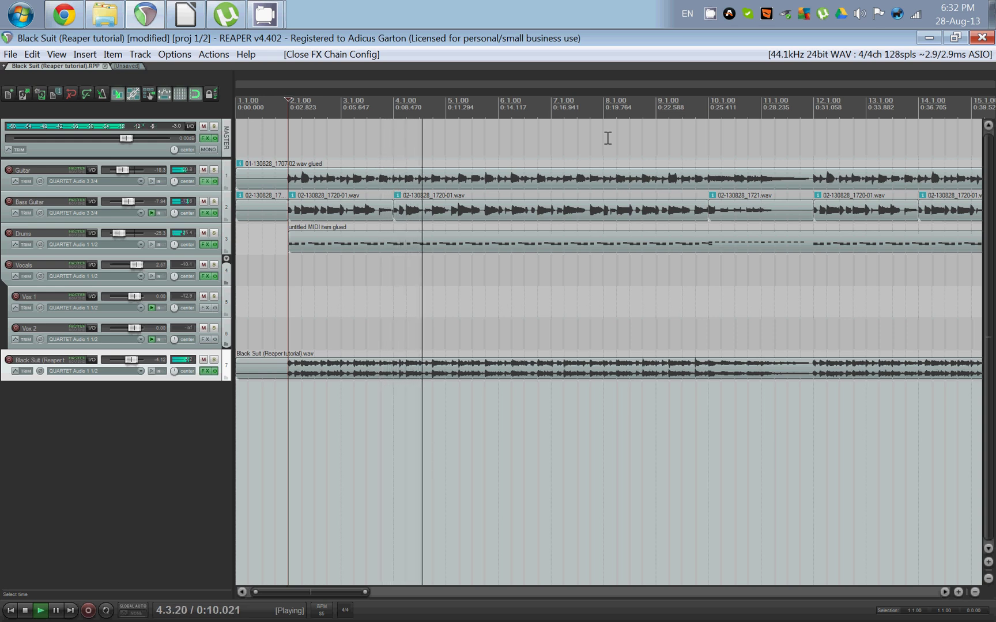
{"action": "key", "text": "space"}
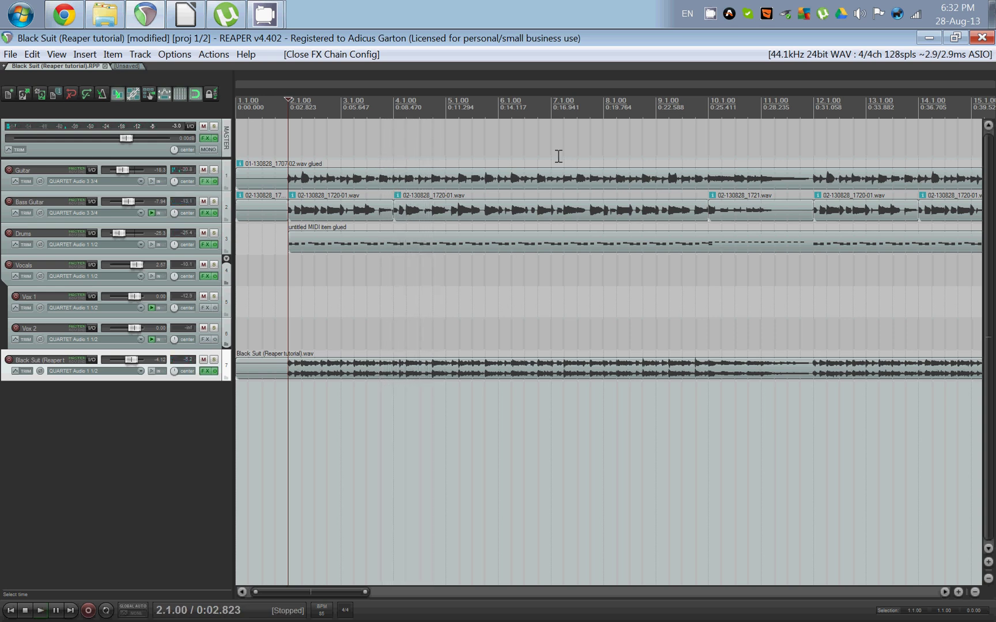
- Return to the [Unsaved] guitar project and open the View menu
{"action": "scroll", "coordinate": [559, 157], "scroll_direction": "down", "scroll_amount": 5}
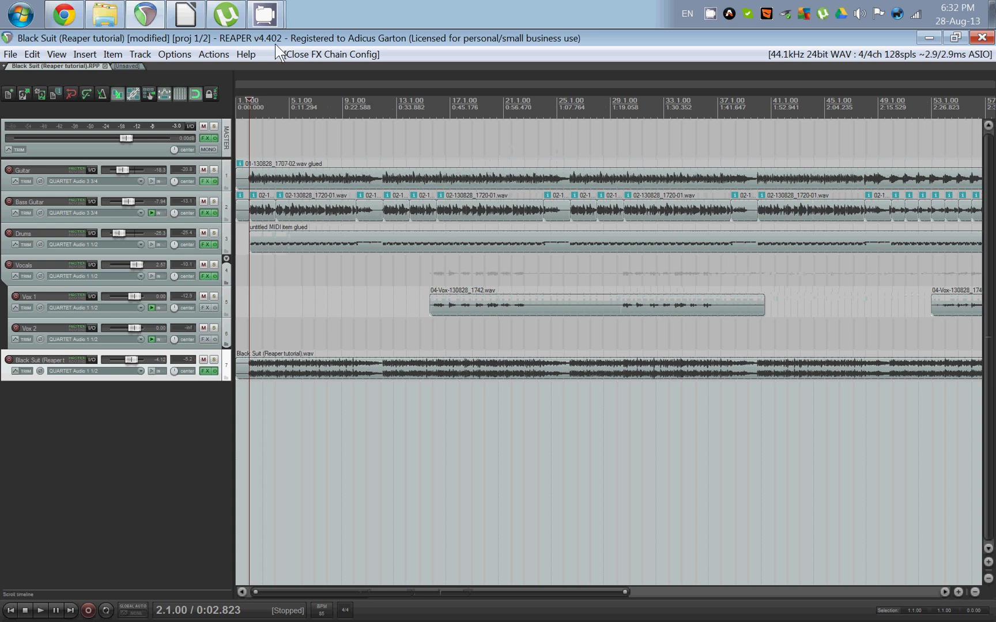
{"action": "left_click", "coordinate": [121, 66]}
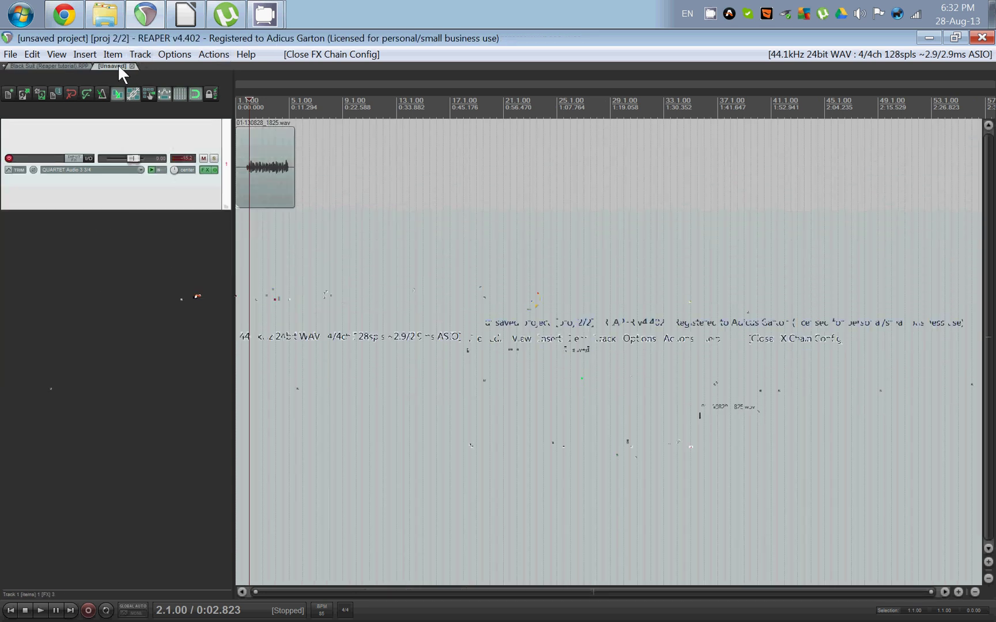
{"action": "key", "text": "alt"}
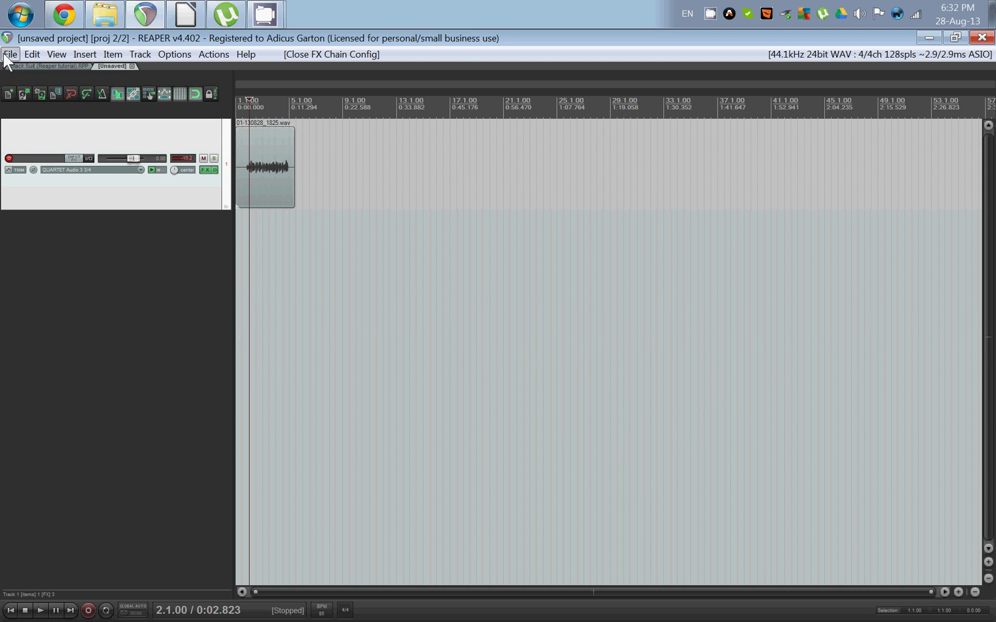
{"action": "key", "text": "v"}
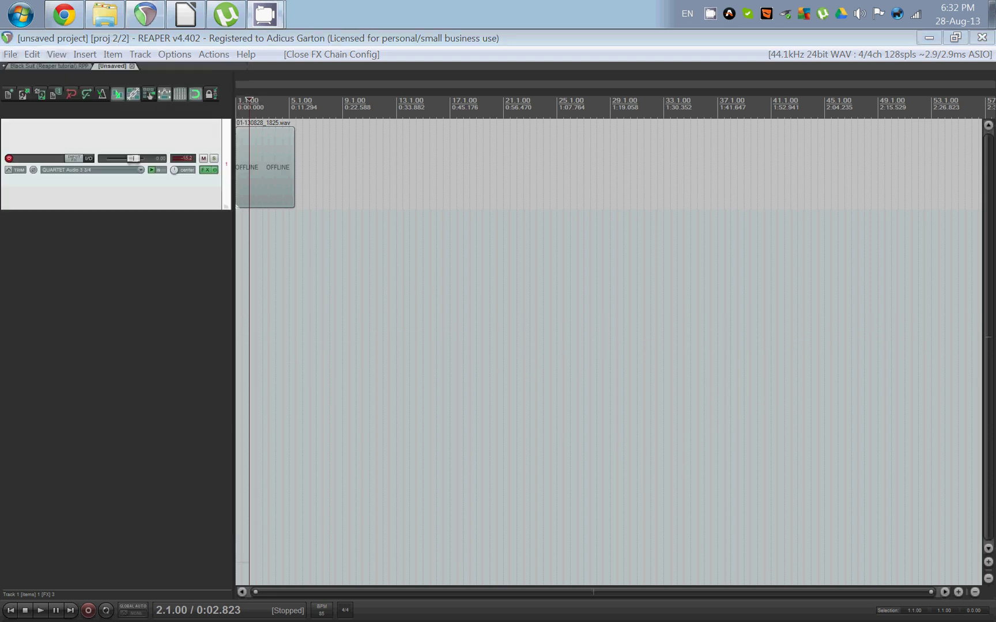